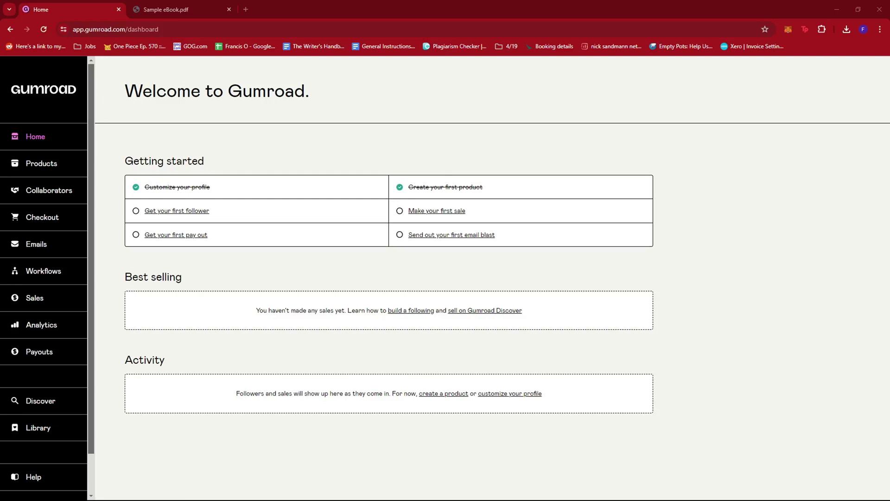
- From the Products list, start a new product and focus its empty name field
{"action": "left_click", "coordinate": [823, 186]}
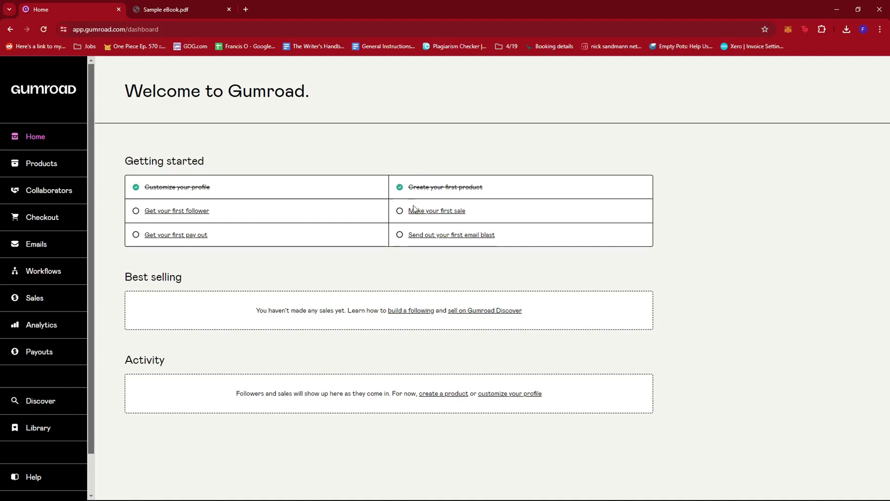
{"action": "left_click", "coordinate": [47, 167]}
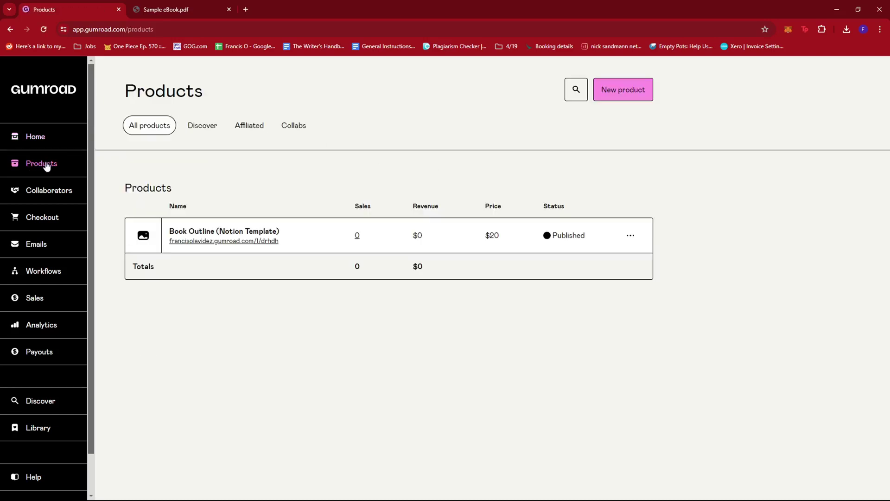
{"action": "left_click", "coordinate": [623, 95]}
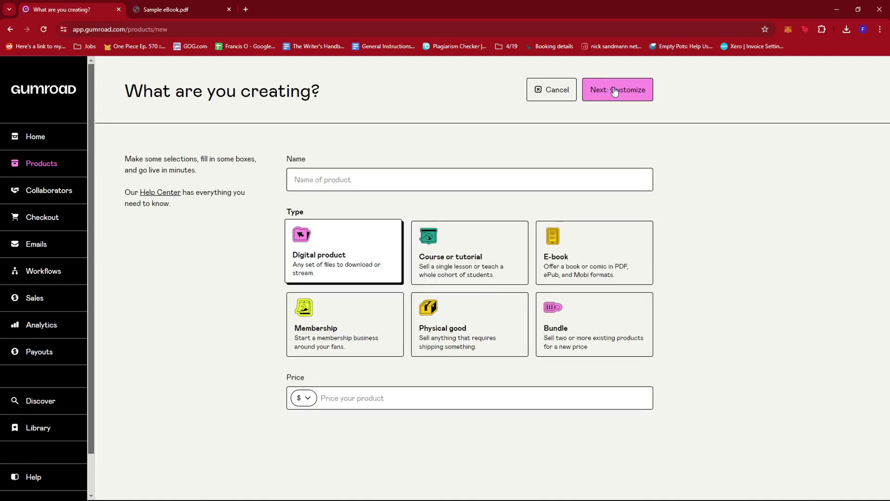
{"action": "left_click", "coordinate": [354, 176]}
{"action": "left_click", "coordinate": [273, 213]}
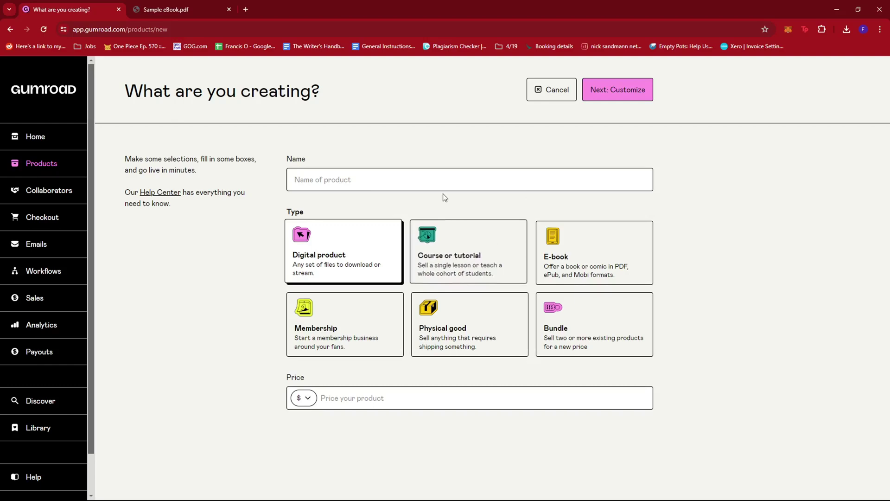
- Switch to Sample eBook.pdf and scroll through its pages
{"action": "left_click", "coordinate": [199, 9]}
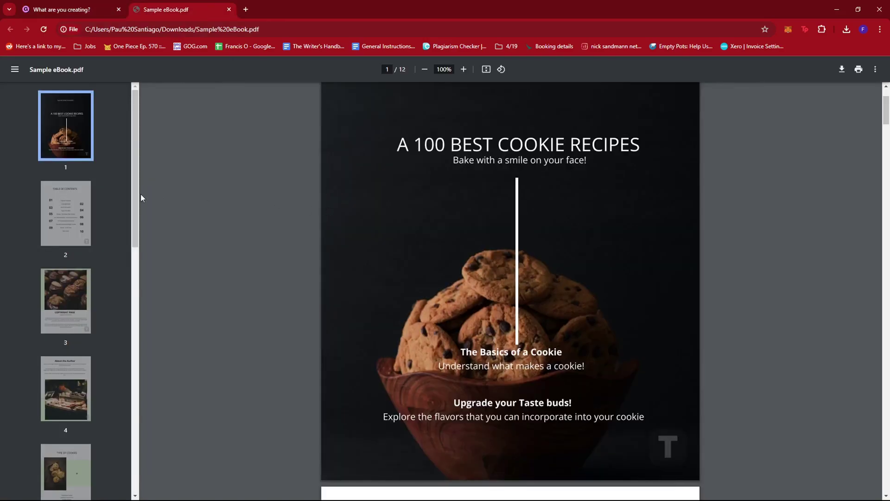
{"action": "scroll", "coordinate": [244, 213], "scroll_direction": "down", "scroll_amount": 3}
{"action": "scroll", "coordinate": [321, 225], "scroll_direction": "up", "scroll_amount": 4}
{"action": "scroll", "coordinate": [333, 224], "scroll_direction": "up", "scroll_amount": 1}
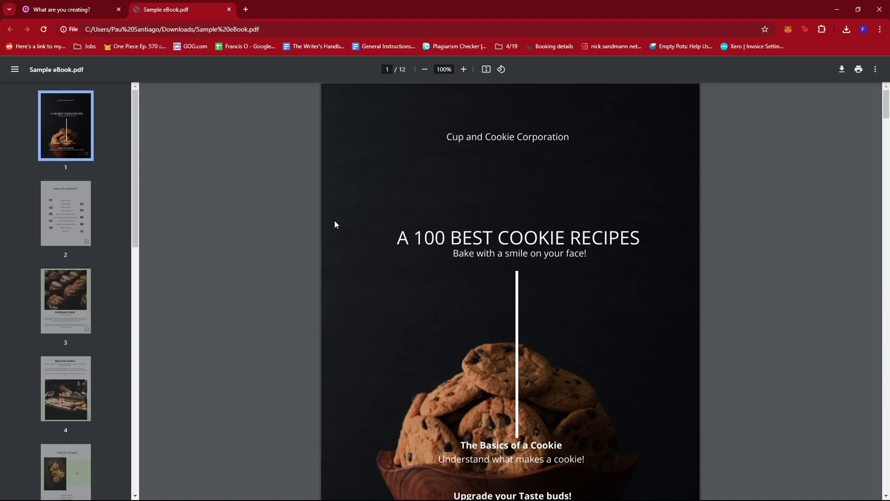
{"action": "scroll", "coordinate": [344, 213], "scroll_direction": "down", "scroll_amount": 1}
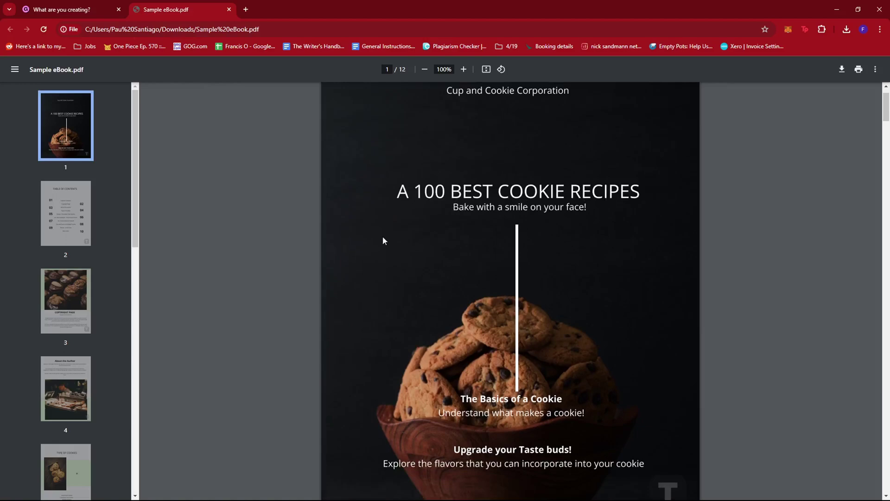
{"action": "scroll", "coordinate": [403, 239], "scroll_direction": "down", "scroll_amount": 4}
{"action": "scroll", "coordinate": [425, 244], "scroll_direction": "up", "scroll_amount": 5}
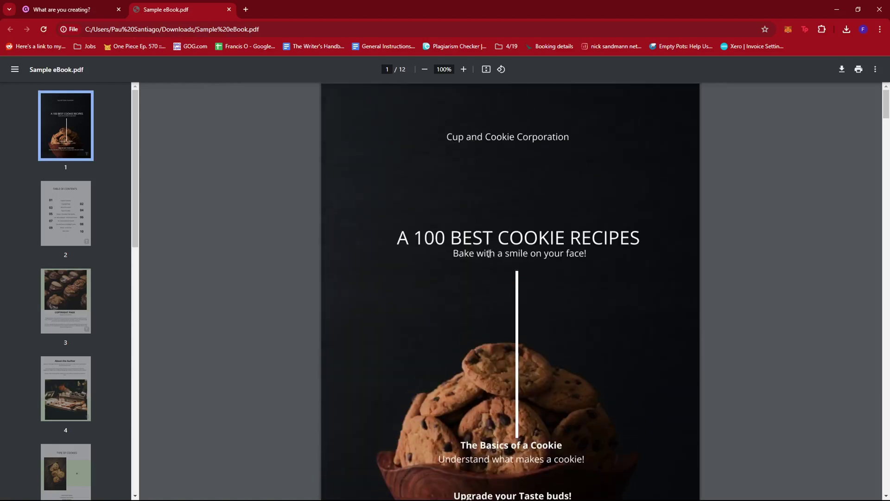
{"action": "scroll", "coordinate": [556, 271], "scroll_direction": "down", "scroll_amount": 3}
{"action": "scroll", "coordinate": [570, 278], "scroll_direction": "down", "scroll_amount": 1}
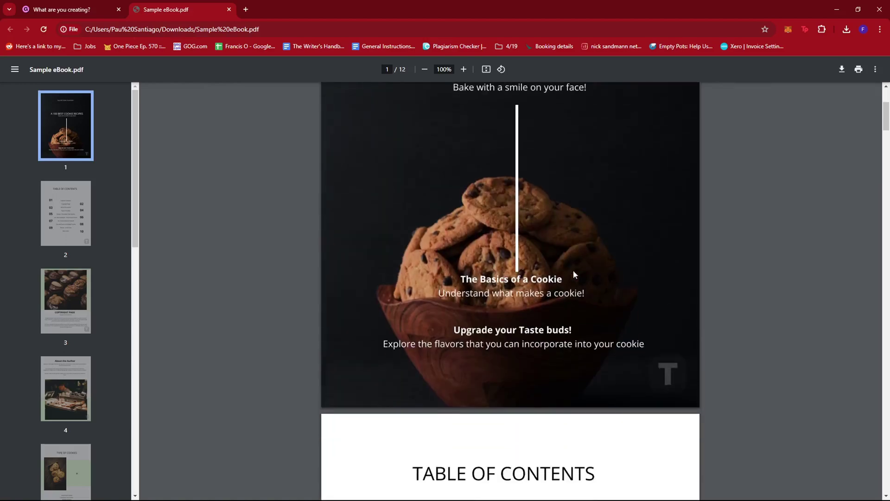
{"action": "scroll", "coordinate": [573, 271], "scroll_direction": "down", "scroll_amount": 9}
{"action": "scroll", "coordinate": [573, 271], "scroll_direction": "up", "scroll_amount": 6}
{"action": "scroll", "coordinate": [574, 273], "scroll_direction": "up", "scroll_amount": 6}
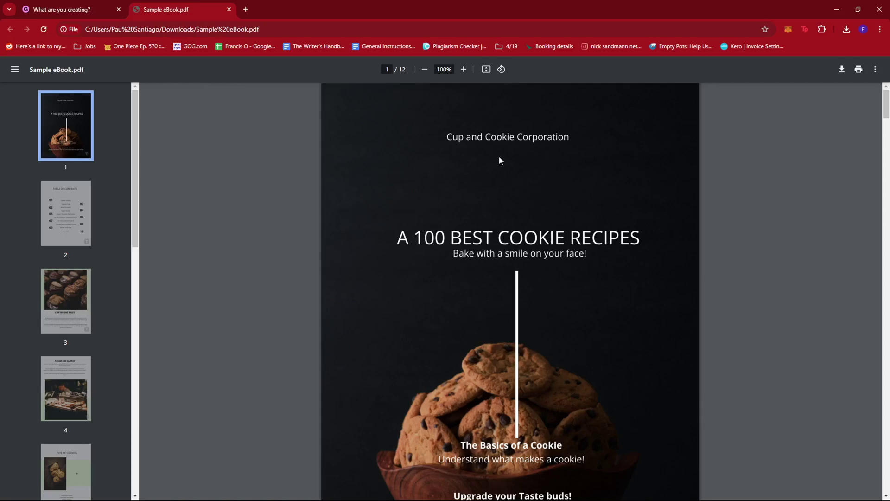
- Preview the contents, copyright, author and recipe pages, then return to the cover
{"action": "left_click", "coordinate": [65, 200]}
{"action": "left_click", "coordinate": [65, 284]}
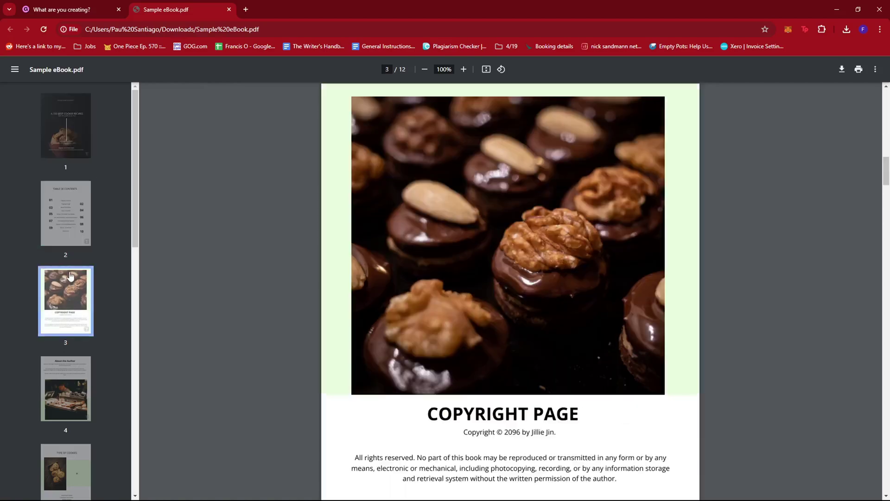
{"action": "left_click", "coordinate": [64, 150]}
{"action": "left_click", "coordinate": [74, 223]}
{"action": "left_click", "coordinate": [70, 300]}
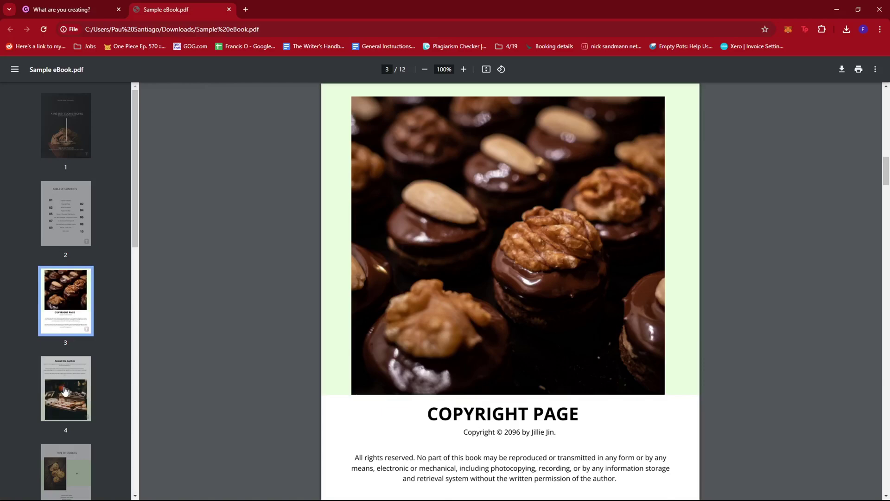
{"action": "left_click", "coordinate": [76, 385]}
{"action": "left_click", "coordinate": [71, 327]}
{"action": "left_click", "coordinate": [73, 366]}
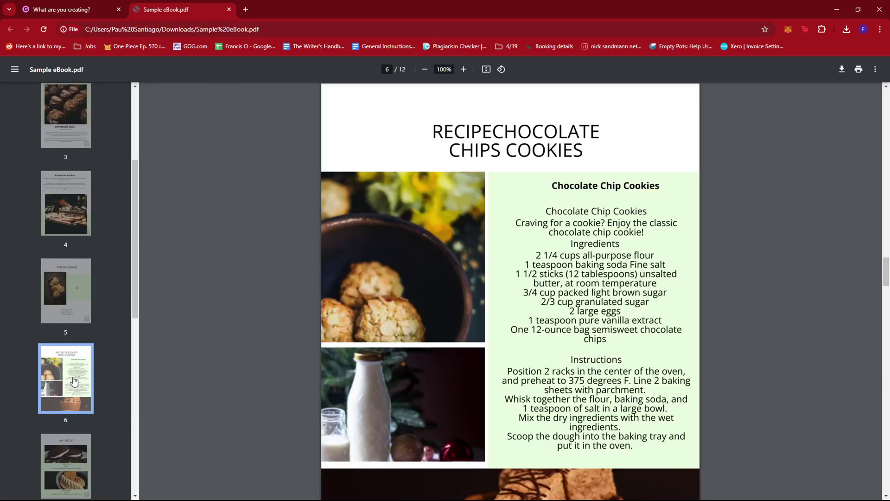
{"action": "left_click", "coordinate": [79, 347]}
{"action": "scroll", "coordinate": [92, 309], "scroll_direction": "up", "scroll_amount": 5}
{"action": "scroll", "coordinate": [93, 279], "scroll_direction": "up", "scroll_amount": 2}
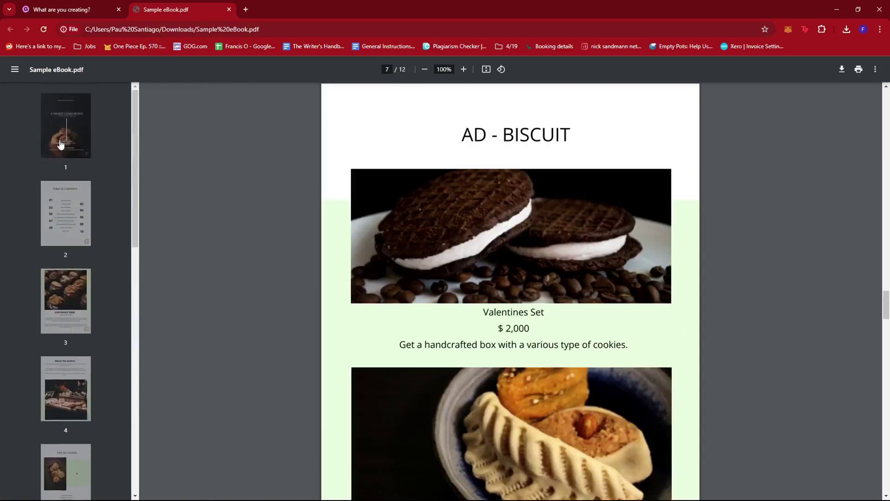
{"action": "left_click", "coordinate": [70, 133]}
{"action": "scroll", "coordinate": [324, 191], "scroll_direction": "down", "scroll_amount": 1}
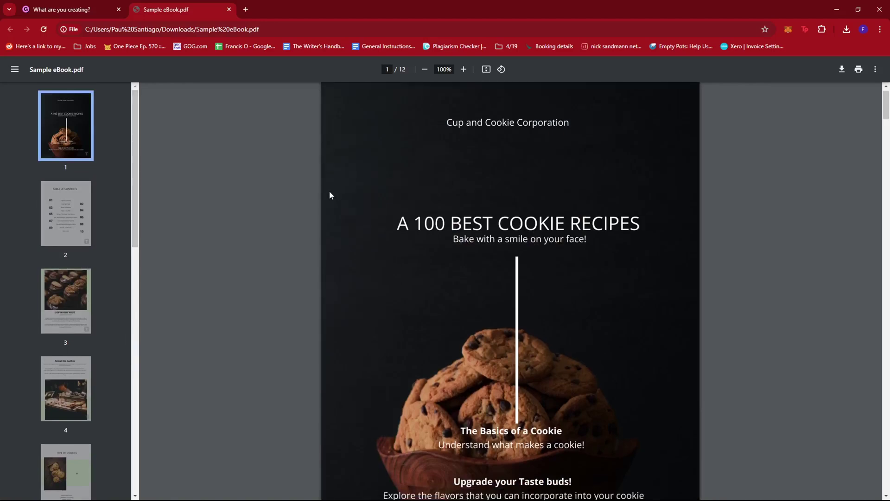
{"action": "scroll", "coordinate": [324, 190], "scroll_direction": "up", "scroll_amount": 1}
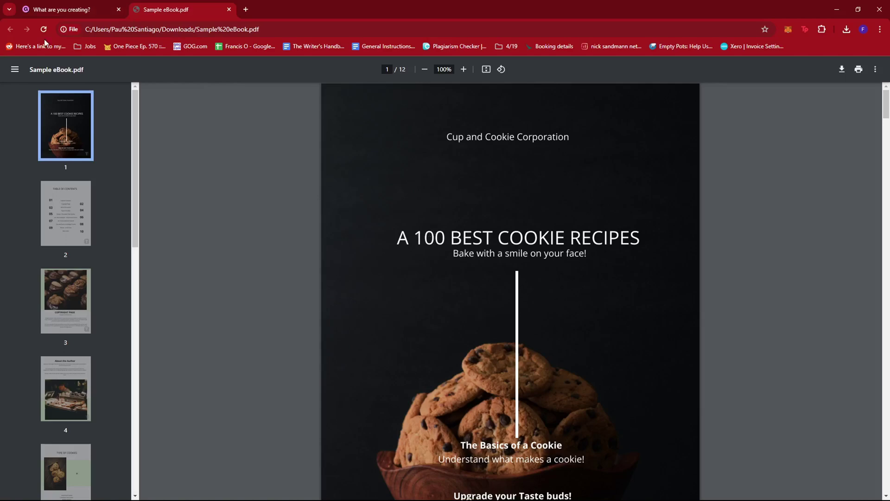
- Enter the product name 'A 100 Best Cookie Recipes', checking the title in the PDF
{"action": "left_click", "coordinate": [63, 6]}
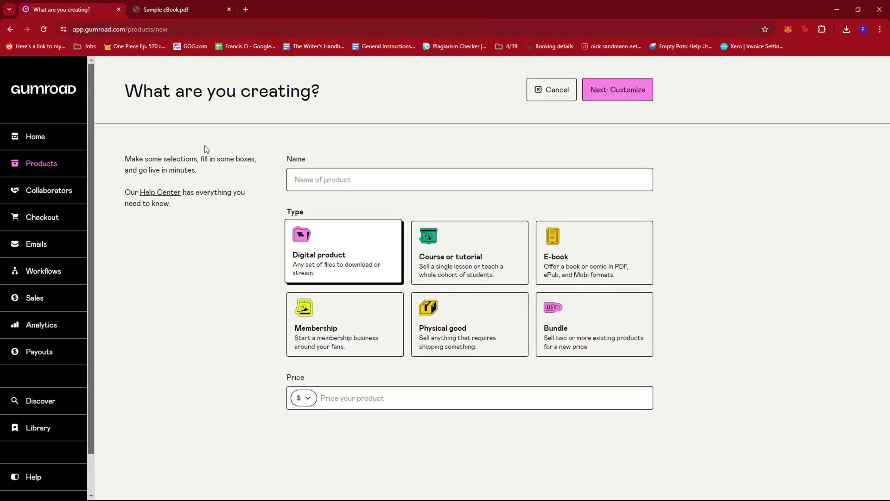
{"action": "left_click", "coordinate": [338, 183]}
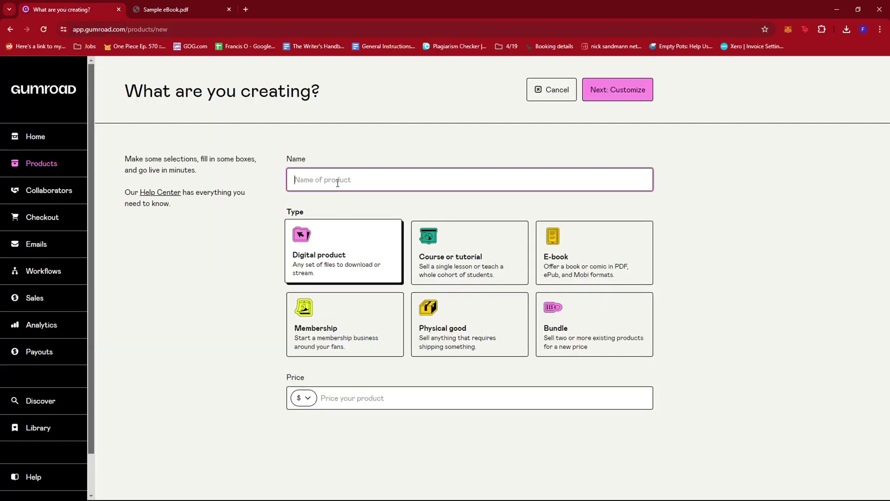
{"action": "type", "text": "A"}
{"action": "type", "text": " 100"}
{"action": "type", "text": "Best"}
{"action": "type", "text": "G"}
{"action": "type", "text": "ookie Reci"}
{"action": "type", "text": "pes"}
{"action": "left_click", "coordinate": [202, 6]}
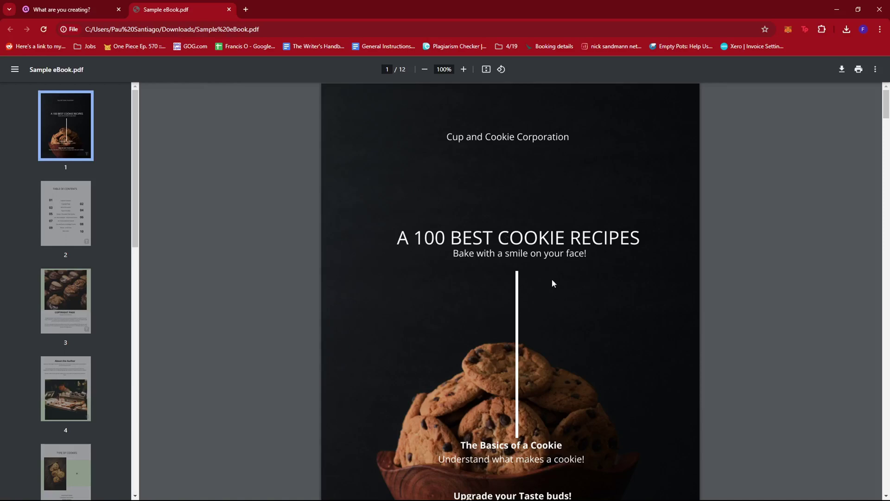
{"action": "left_click", "coordinate": [88, 8]}
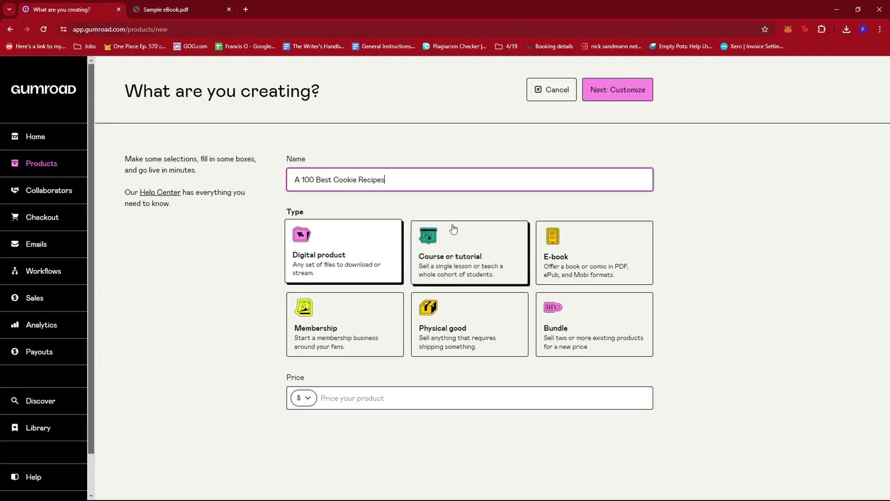
- Make it an E-book priced at $40 and create the product
{"action": "left_click", "coordinate": [573, 257]}
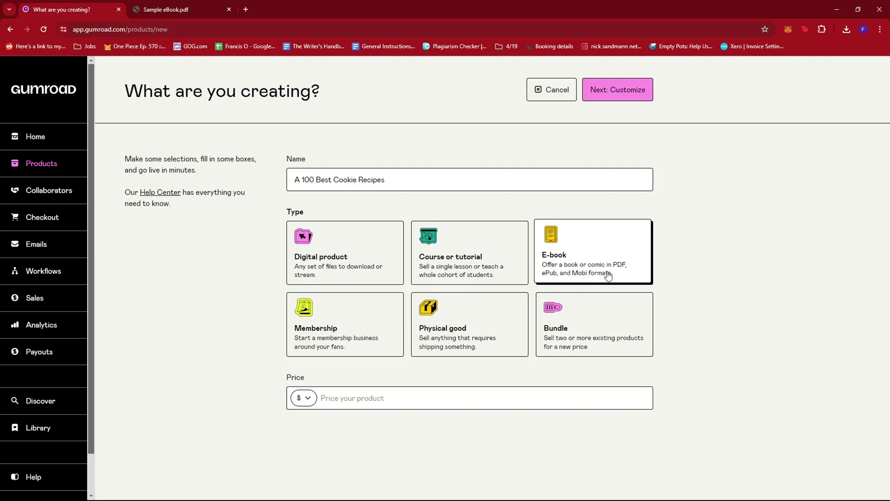
{"action": "left_click", "coordinate": [388, 400]}
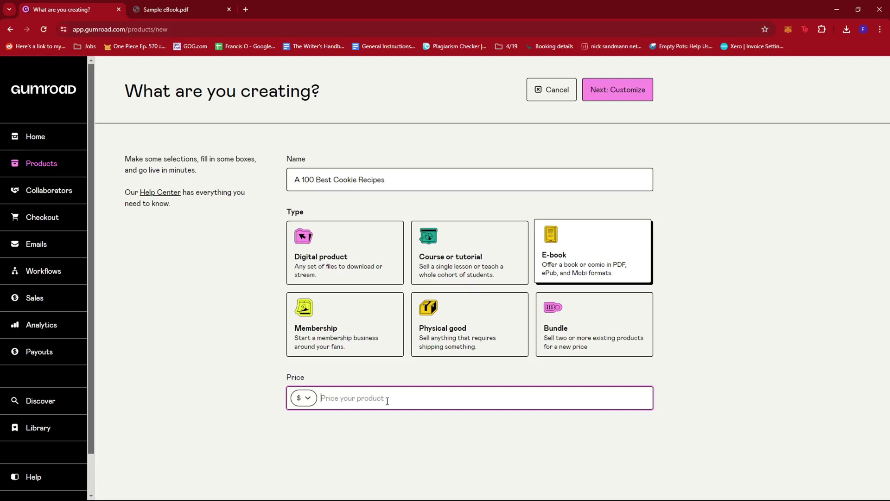
{"action": "type", "text": "40"}
{"action": "left_click", "coordinate": [714, 315]}
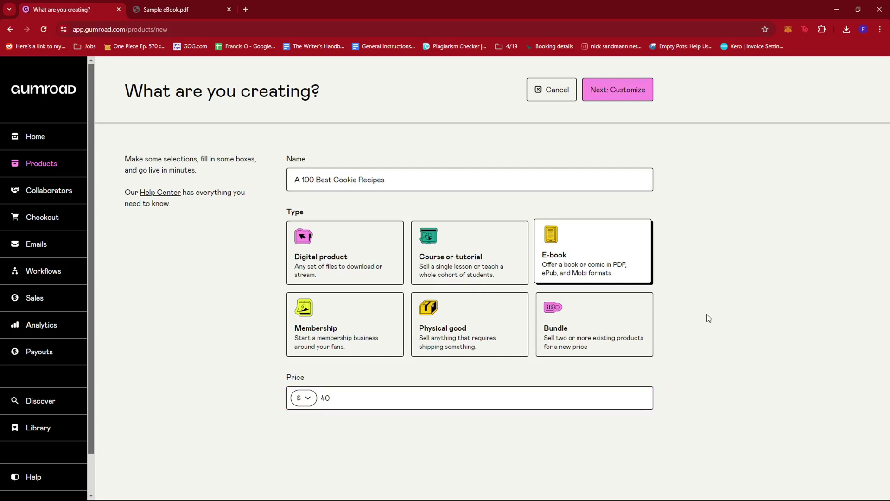
{"action": "left_click", "coordinate": [616, 90]}
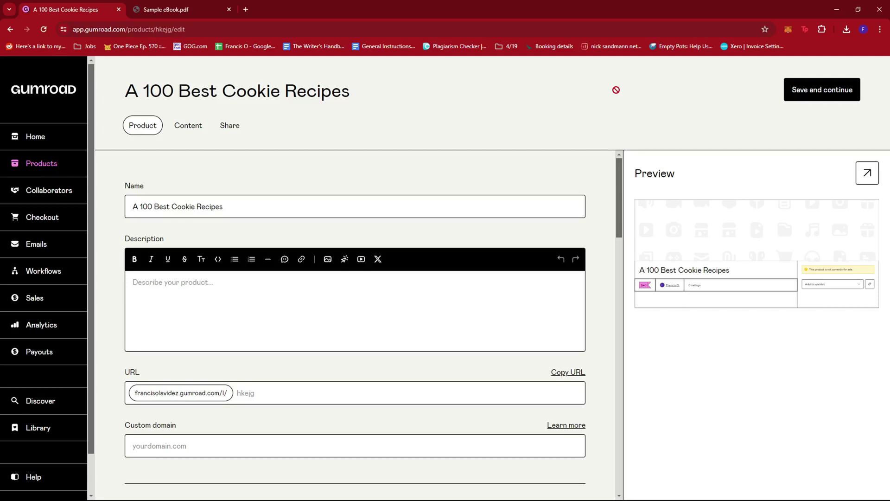
- Type the description 'Downloadable PDF file of 100 of the best cookie recipes you can make'
{"action": "scroll", "coordinate": [510, 183], "scroll_direction": "down", "scroll_amount": 3}
{"action": "scroll", "coordinate": [511, 183], "scroll_direction": "up", "scroll_amount": 3}
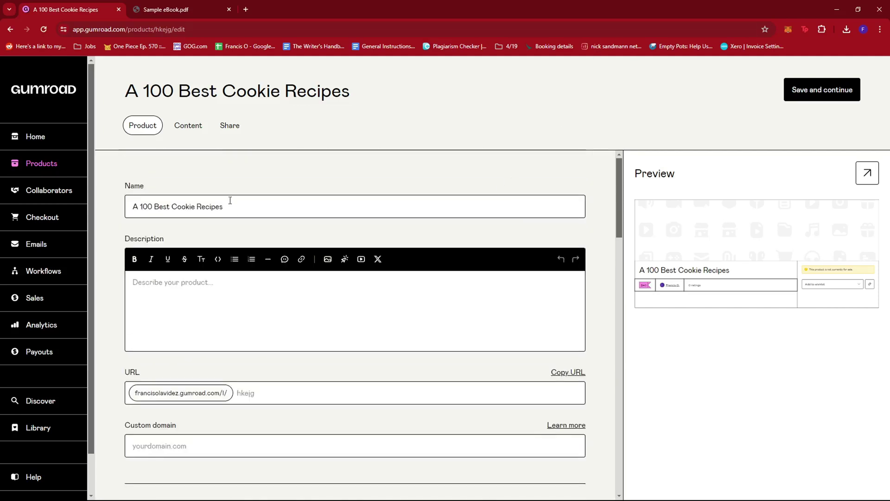
{"action": "left_click_drag", "start_coordinate": [230, 200], "coordinate": [132, 207]}
{"action": "left_click", "coordinate": [288, 173]}
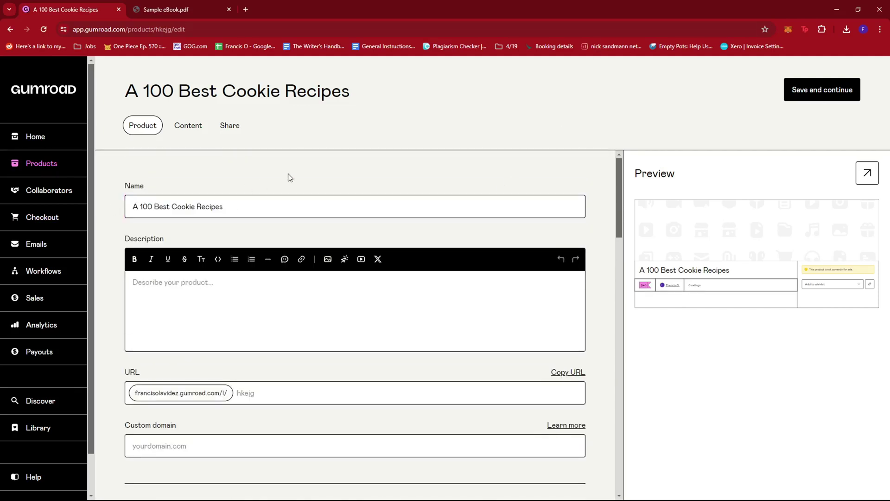
{"action": "left_click", "coordinate": [260, 288]}
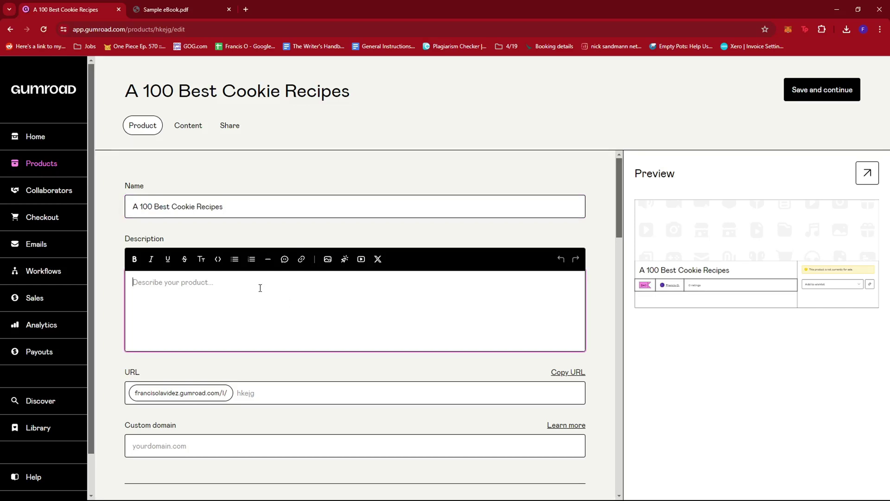
{"action": "type", "text": "Down"}
{"action": "type", "text": "loadable PD"}
{"action": "type", "text": "F file of"}
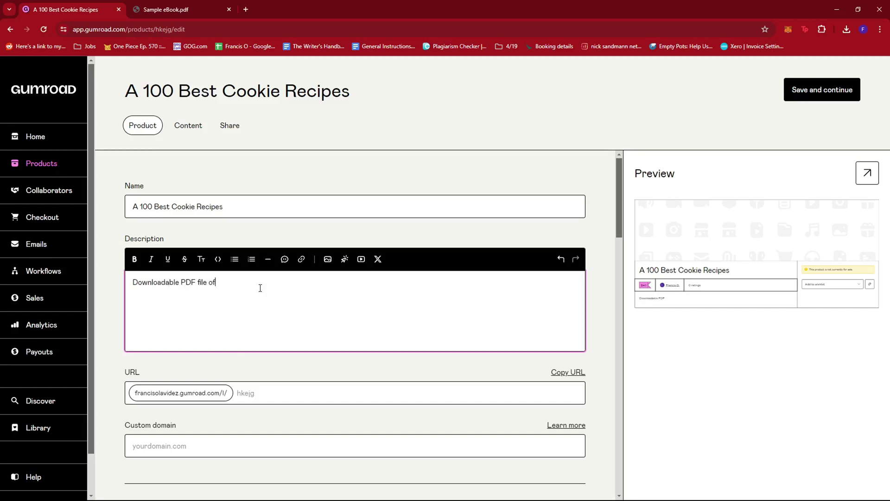
{"action": "type", "text": "10"}
{"action": "key", "text": "BackSpace"}
{"action": "type", "text": "00"}
{"action": "type", "text": " of the best"}
{"action": "type", "text": " cookie recipes"}
{"action": "type", "text": " you can make"}
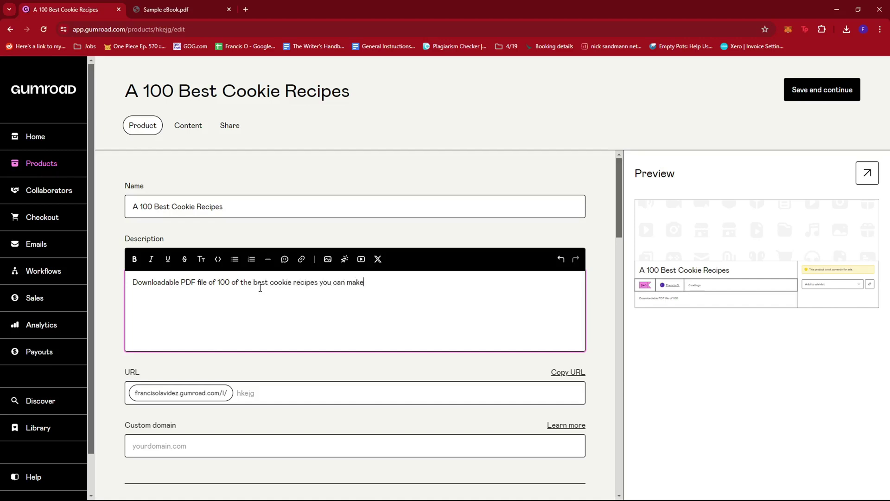
- Finish the description with 'at home' and adjust the trailing exclamation mark
{"action": "type", "text": " at home!"}
{"action": "scroll", "coordinate": [450, 292], "scroll_direction": "down", "scroll_amount": 1}
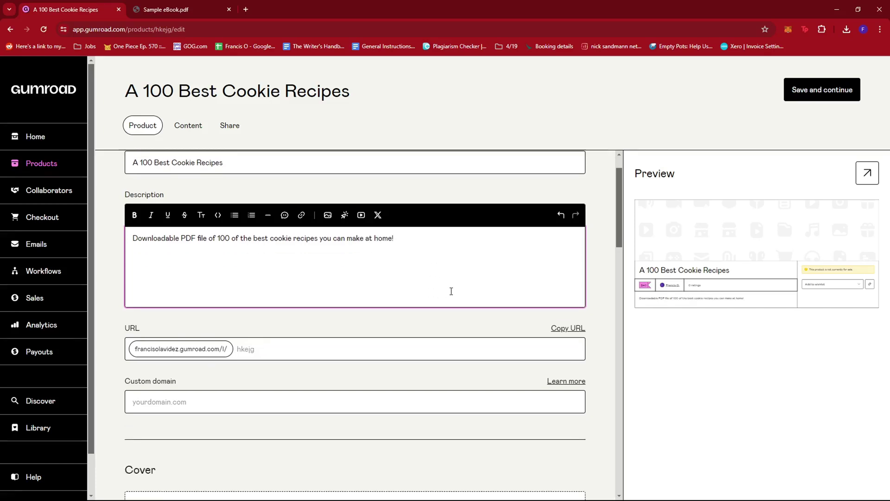
{"action": "scroll", "coordinate": [449, 292], "scroll_direction": "up", "scroll_amount": 1}
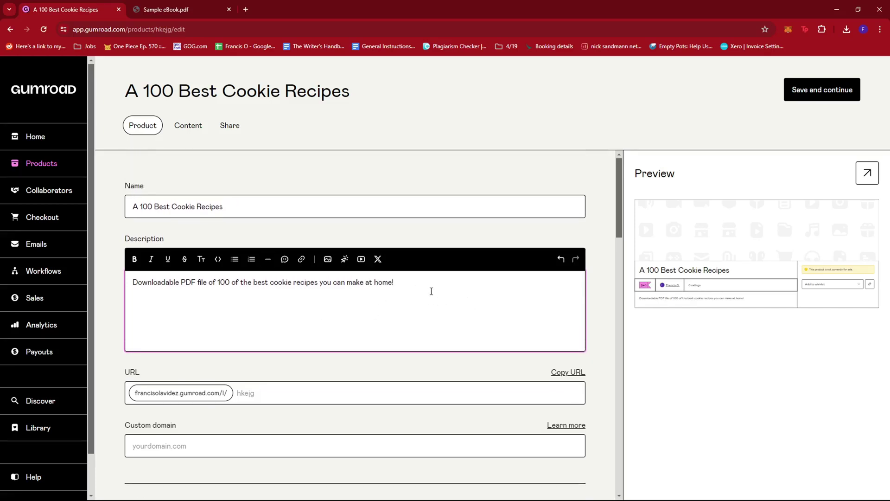
{"action": "key", "text": "ctrl+a"}
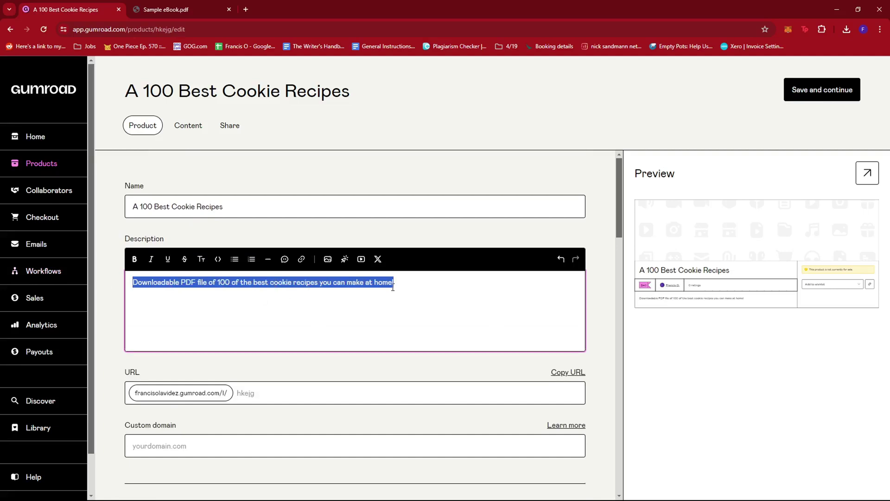
{"action": "left_click", "coordinate": [403, 284]}
{"action": "scroll", "coordinate": [417, 285], "scroll_direction": "down", "scroll_amount": 3}
{"action": "scroll", "coordinate": [324, 290], "scroll_direction": "up", "scroll_amount": 3}
{"action": "type", "text": "!"}
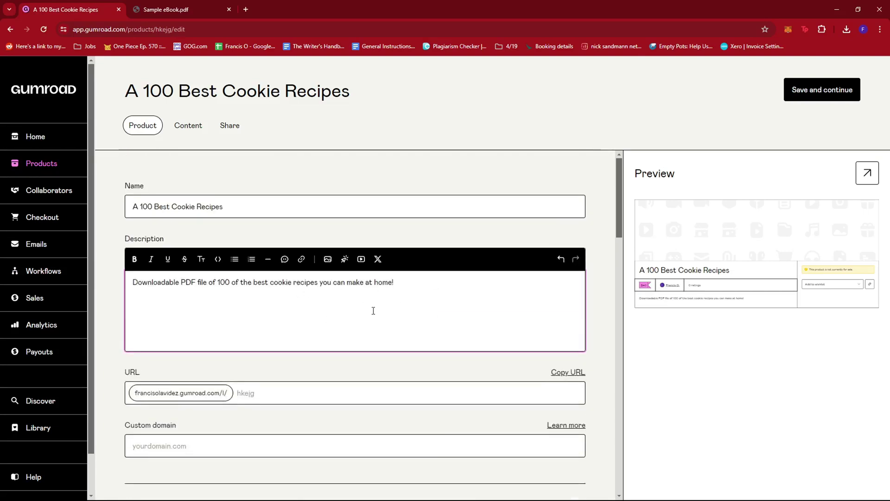
{"action": "key", "text": "BackSpace"}
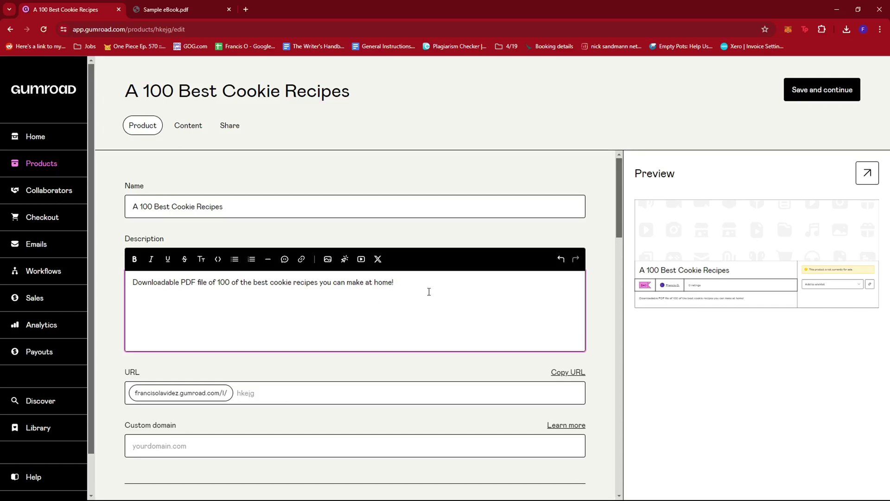
- Check the product URL and leave the custom domain field empty
{"action": "scroll", "coordinate": [573, 271], "scroll_direction": "down", "scroll_amount": 1}
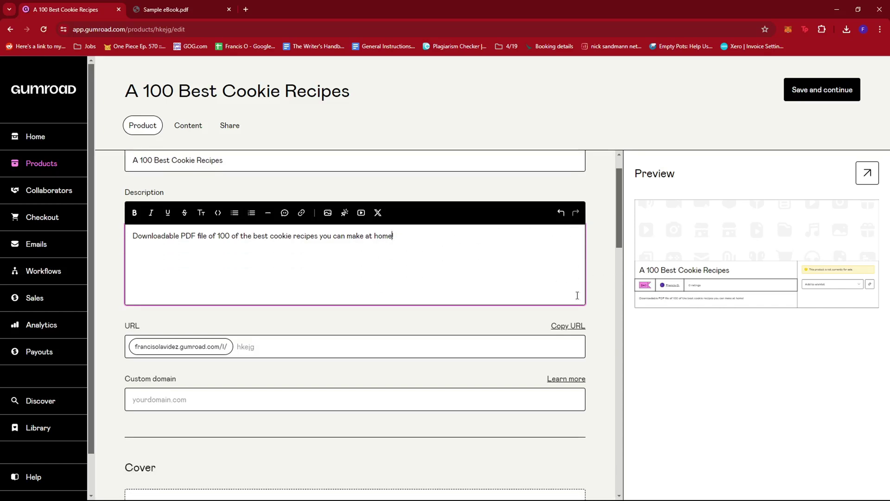
{"action": "scroll", "coordinate": [390, 308], "scroll_direction": "down", "scroll_amount": 1}
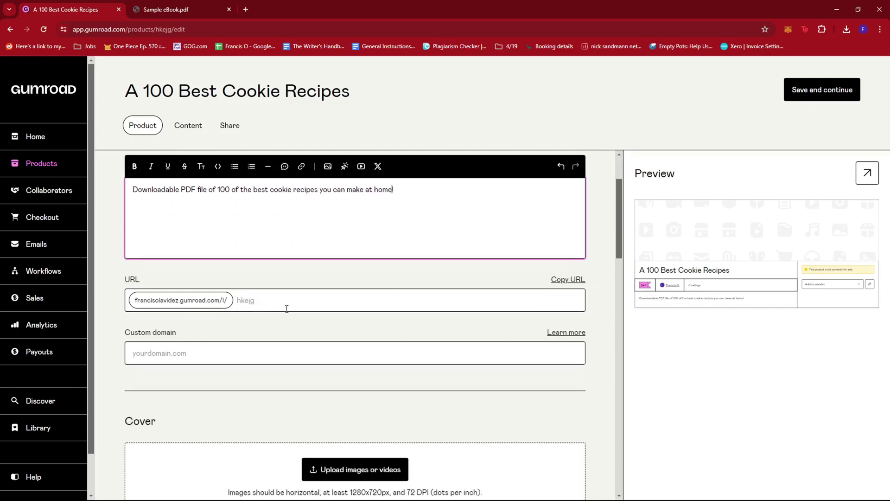
{"action": "left_click", "coordinate": [305, 299]}
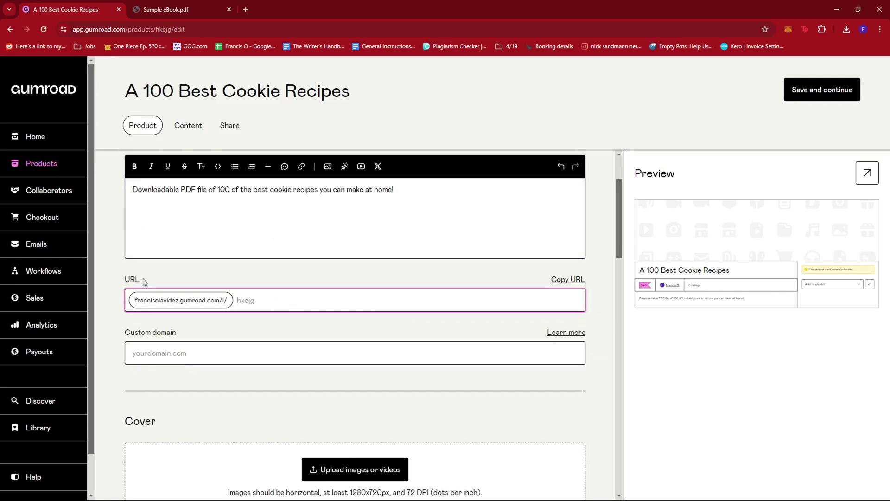
{"action": "scroll", "coordinate": [196, 288], "scroll_direction": "down", "scroll_amount": 1}
{"action": "left_click", "coordinate": [192, 306]}
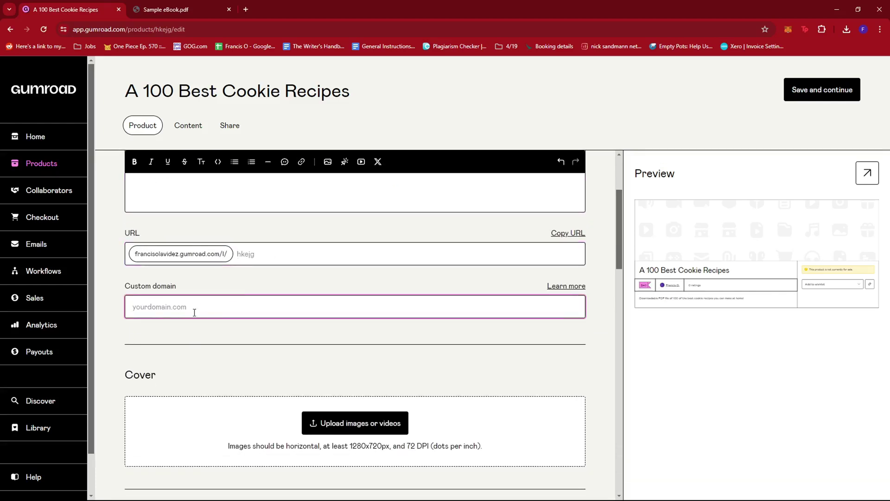
{"action": "scroll", "coordinate": [195, 312], "scroll_direction": "down", "scroll_amount": 2}
{"action": "scroll", "coordinate": [225, 214], "scroll_direction": "down", "scroll_amount": 1}
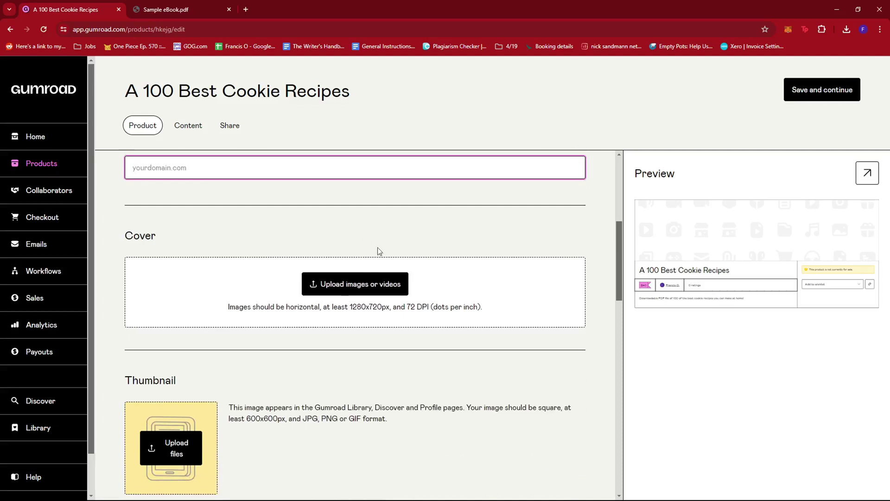
{"action": "left_click", "coordinate": [418, 241]}
{"action": "scroll", "coordinate": [489, 239], "scroll_direction": "down", "scroll_amount": 1}
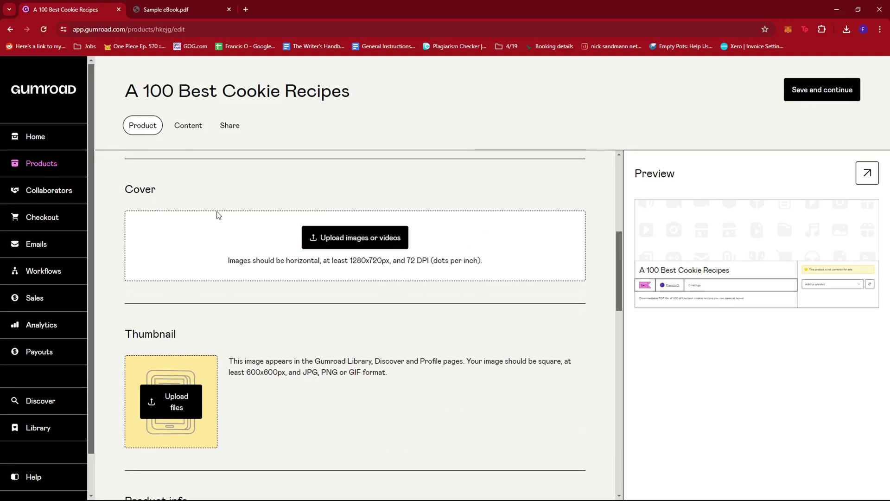
- Upload a chocolate chip cookie photo from the computer as the cover image
{"action": "left_click", "coordinate": [335, 238]}
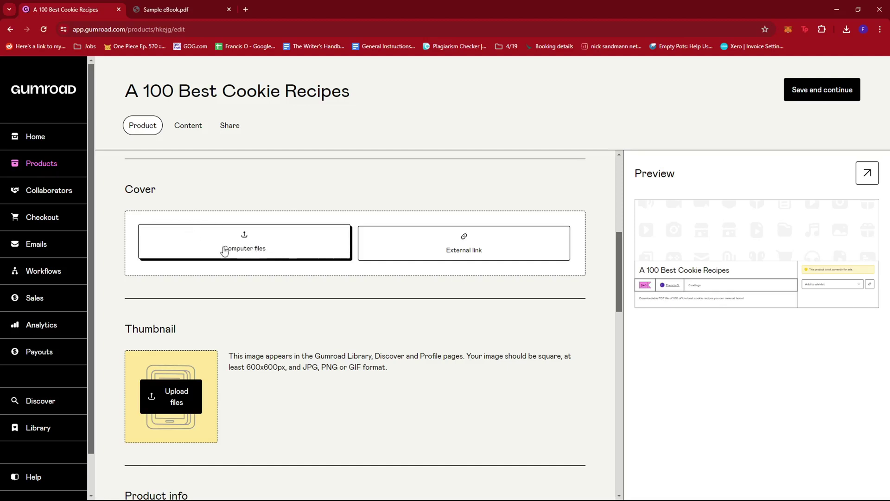
{"action": "left_click", "coordinate": [258, 246]}
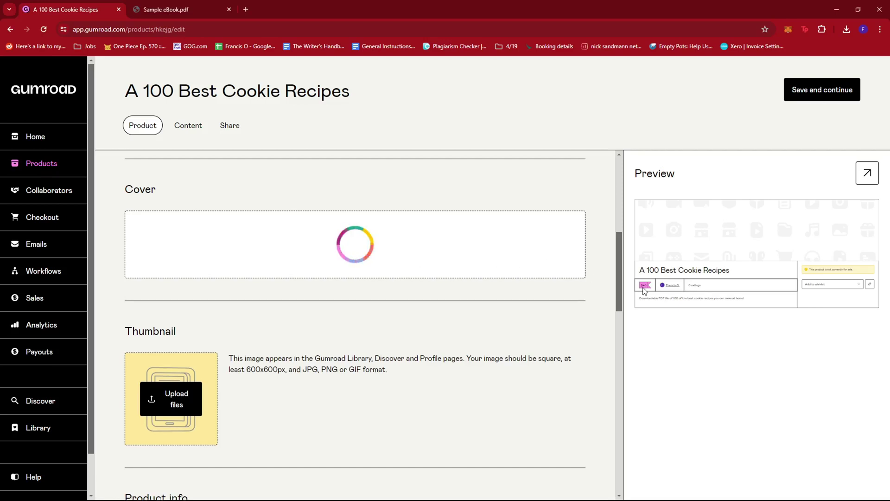
{"action": "scroll", "coordinate": [403, 241], "scroll_direction": "down", "scroll_amount": 1}
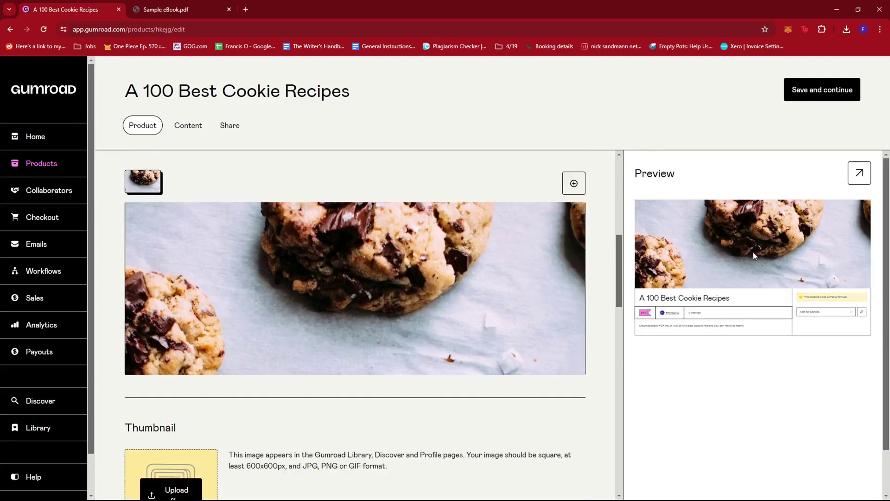
{"action": "scroll", "coordinate": [737, 237], "scroll_direction": "down", "scroll_amount": 1}
{"action": "scroll", "coordinate": [726, 229], "scroll_direction": "up", "scroll_amount": 1}
{"action": "scroll", "coordinate": [662, 252], "scroll_direction": "down", "scroll_amount": 1}
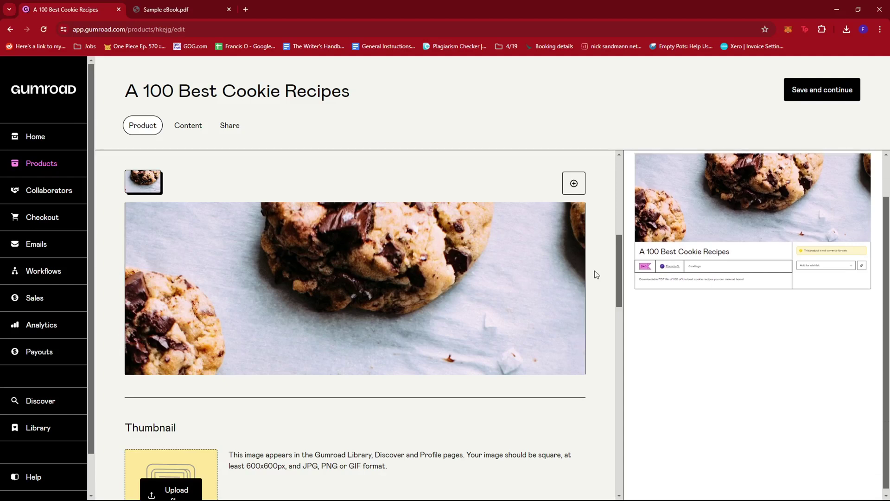
{"action": "scroll", "coordinate": [681, 200], "scroll_direction": "up", "scroll_amount": 1}
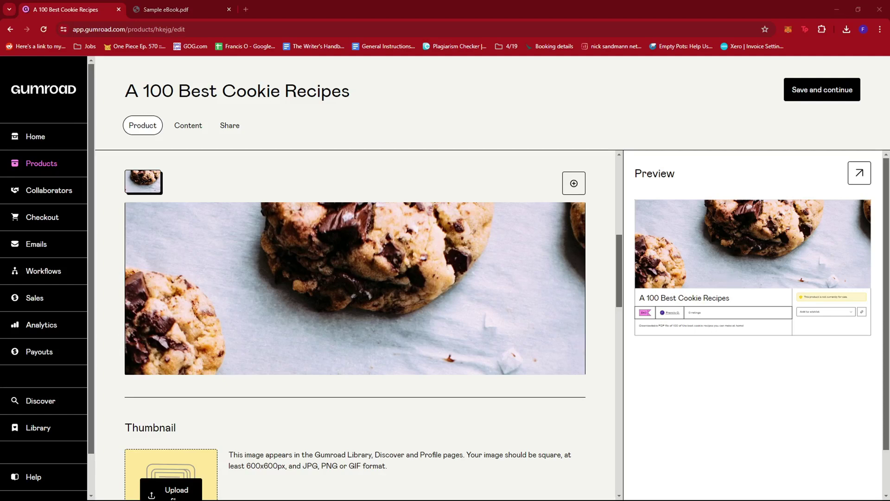
- Upload the photo of stacked cookies on a teal plate as the thumbnail
{"action": "left_click", "coordinate": [393, 314]}
{"action": "scroll", "coordinate": [406, 317], "scroll_direction": "down", "scroll_amount": 1}
{"action": "scroll", "coordinate": [352, 300], "scroll_direction": "down", "scroll_amount": 1}
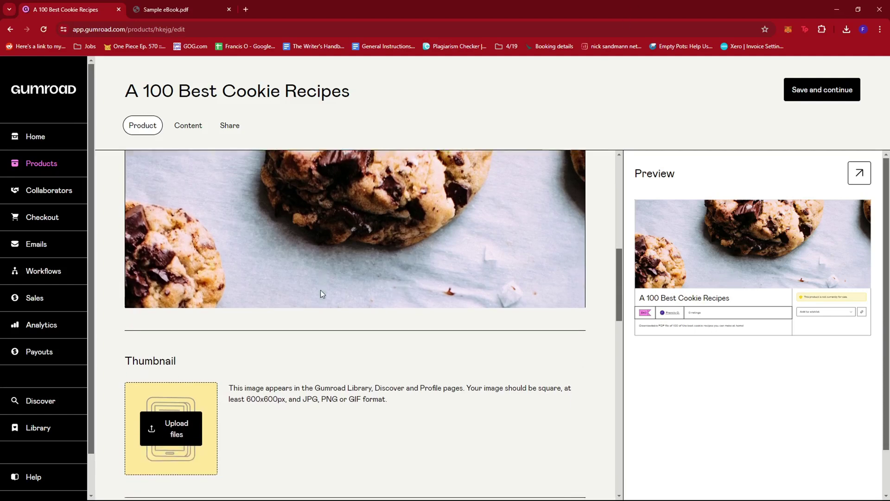
{"action": "scroll", "coordinate": [321, 291], "scroll_direction": "down", "scroll_amount": 1}
{"action": "scroll", "coordinate": [315, 291], "scroll_direction": "down", "scroll_amount": 2}
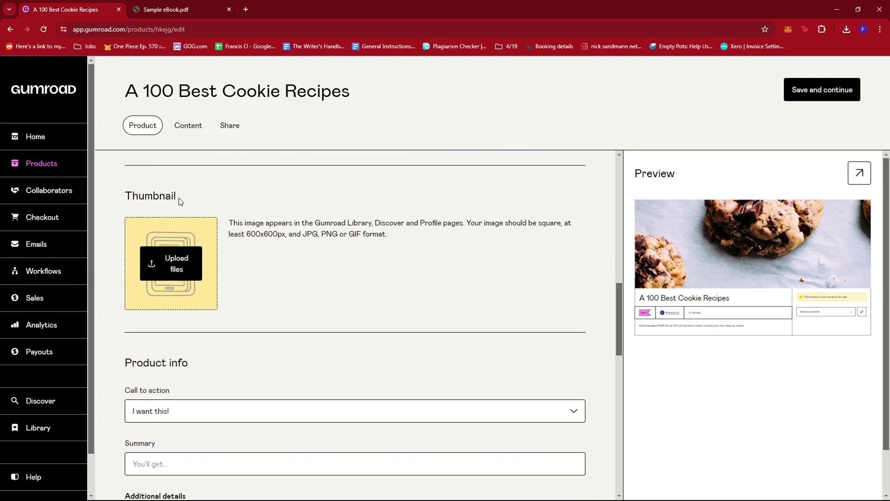
{"action": "left_click", "coordinate": [175, 264]}
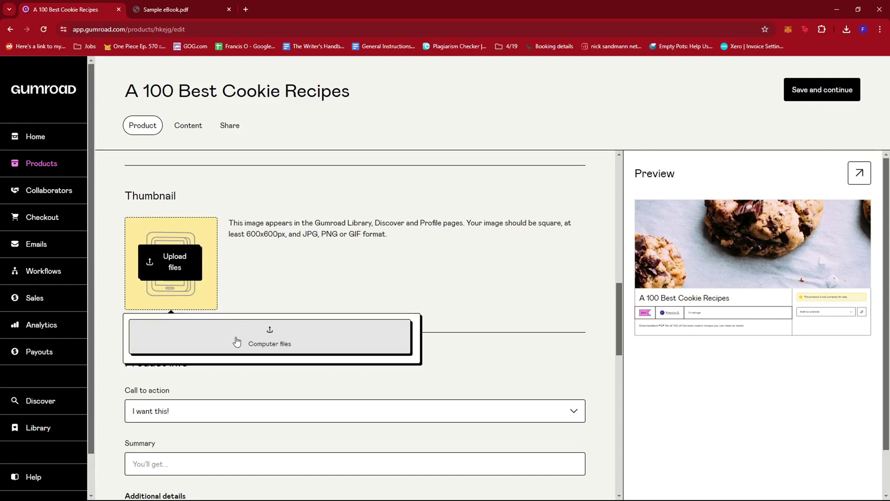
{"action": "left_click", "coordinate": [272, 342]}
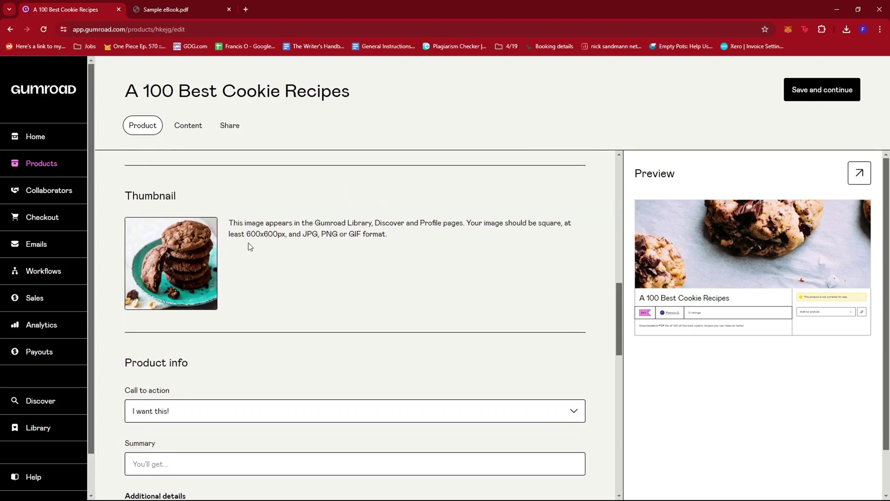
{"action": "scroll", "coordinate": [278, 251], "scroll_direction": "down", "scroll_amount": 3}
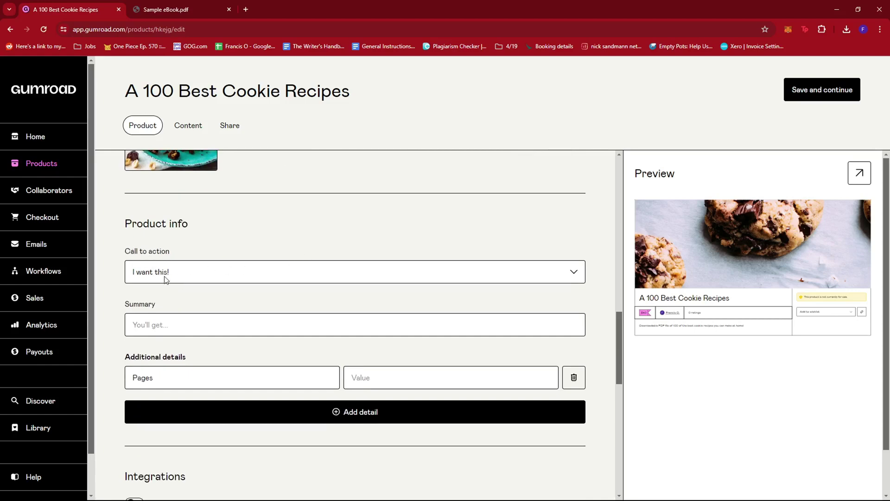
- Set the call to action to 'Buy this'
{"action": "left_click", "coordinate": [575, 275]}
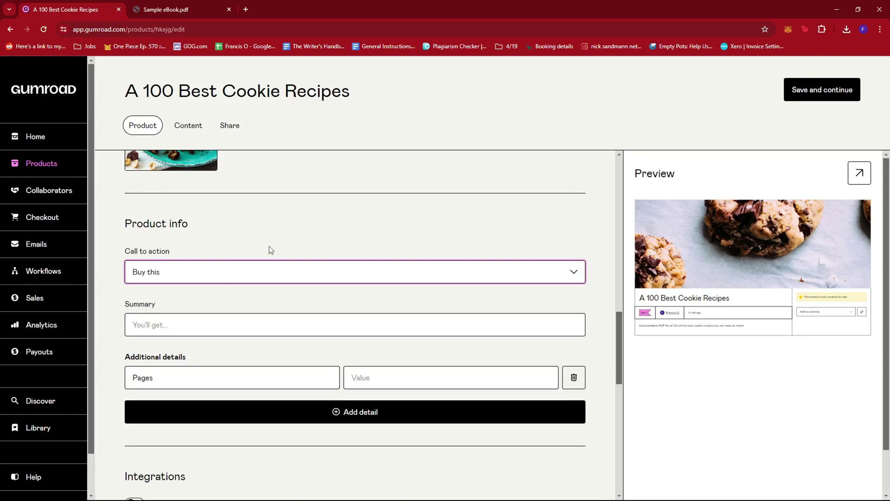
{"action": "left_click", "coordinate": [409, 228]}
{"action": "scroll", "coordinate": [408, 227], "scroll_direction": "down", "scroll_amount": 1}
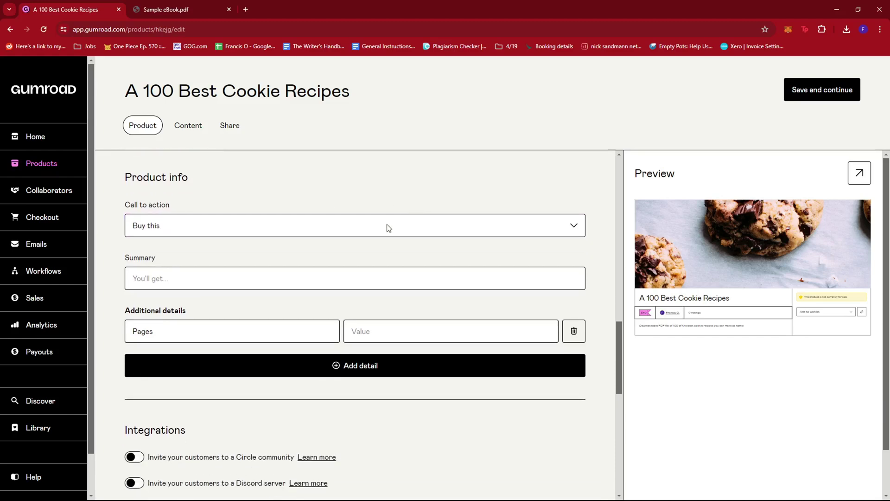
{"action": "scroll", "coordinate": [389, 228], "scroll_direction": "down", "scroll_amount": 1}
- Enter the summary 'A downloadable PDF copy of the recipe eBook'
{"action": "left_click", "coordinate": [219, 238]}
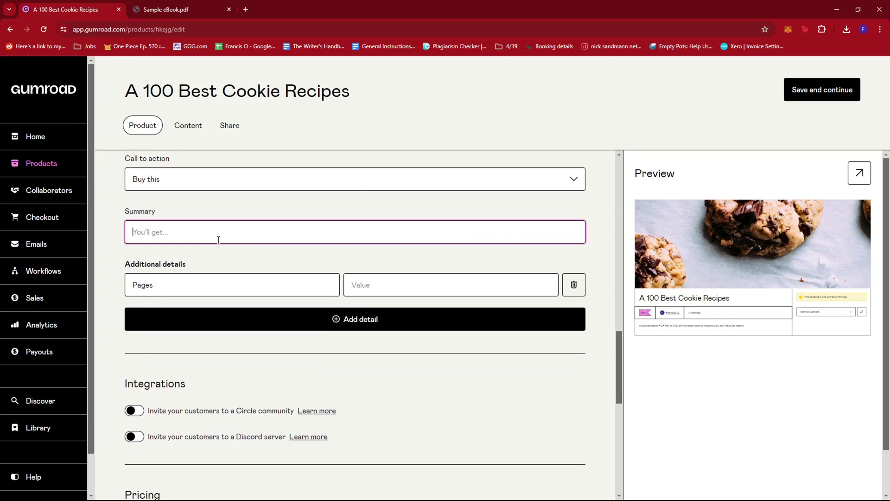
{"action": "type", "text": "A"}
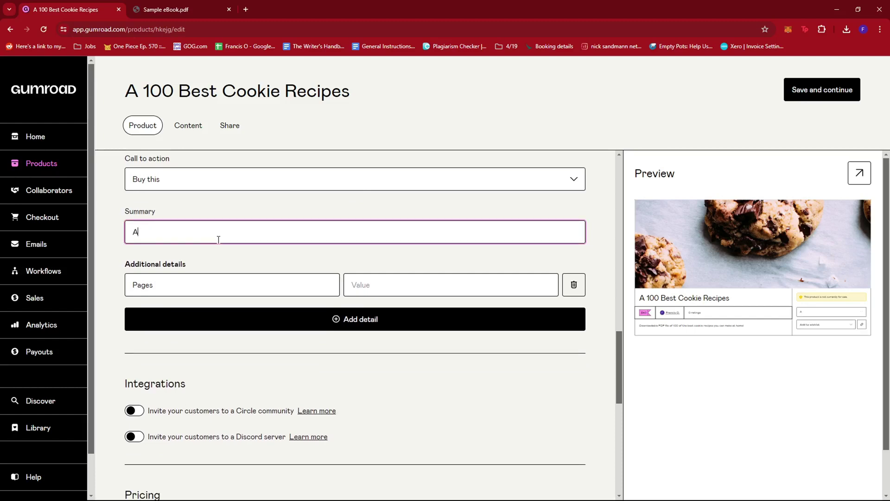
{"action": "type", "text": " PD"}
{"action": "type", "text": "F"}
{"action": "key", "text": "BackSpace"}
{"action": "key", "text": "BackSpace"}
{"action": "type", "text": "downloadable"}
{"action": "type", "text": " PDF c"}
{"action": "type", "text": "opy of "}
{"action": "type", "text": "the rec"}
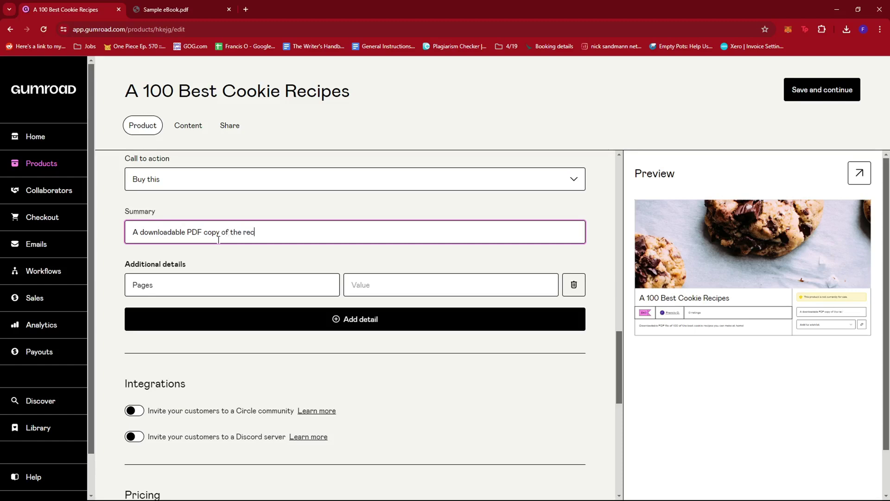
{"action": "type", "text": "ipe eBook"}
{"action": "scroll", "coordinate": [218, 239], "scroll_direction": "down", "scroll_amount": 1}
{"action": "scroll", "coordinate": [236, 248], "scroll_direction": "down", "scroll_amount": 1}
{"action": "scroll", "coordinate": [330, 265], "scroll_direction": "down", "scroll_amount": 2}
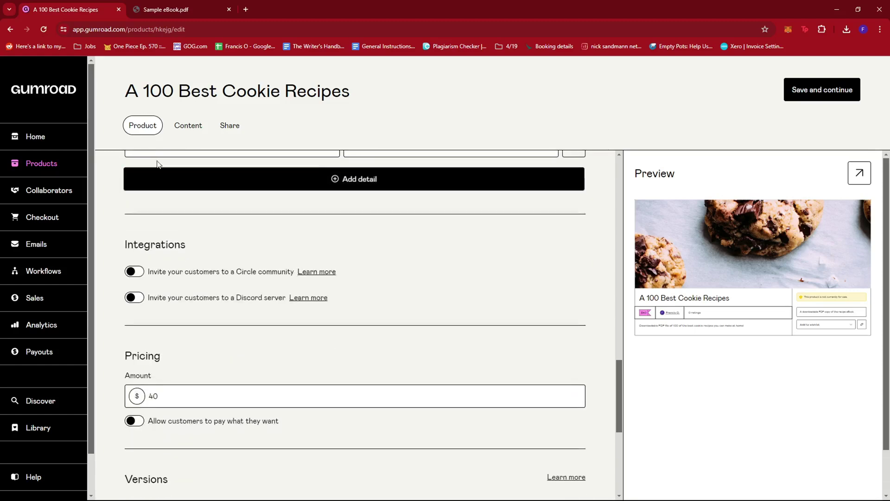
{"action": "scroll", "coordinate": [201, 233], "scroll_direction": "up", "scroll_amount": 3}
{"action": "scroll", "coordinate": [262, 264], "scroll_direction": "down", "scroll_amount": 2}
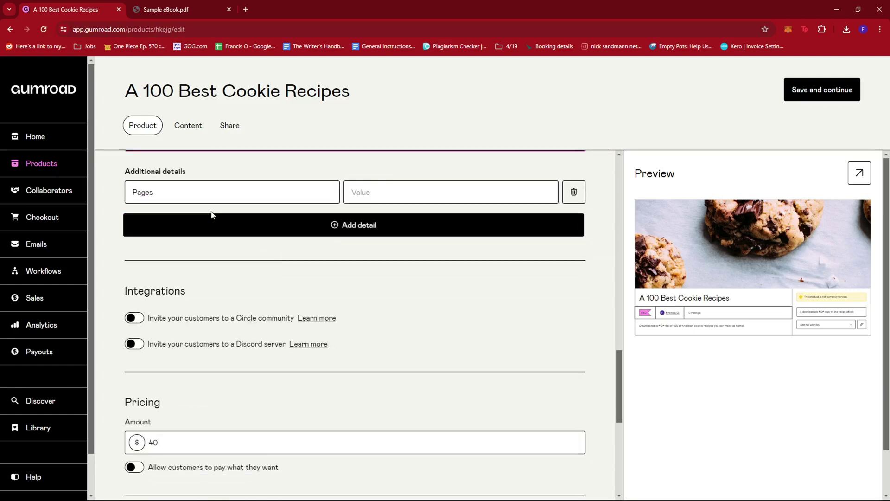
{"action": "scroll", "coordinate": [207, 265], "scroll_direction": "up", "scroll_amount": 2}
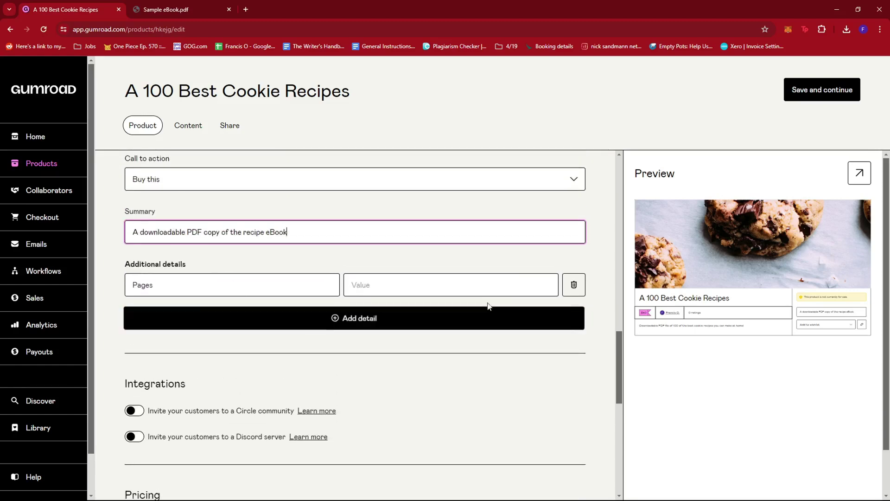
{"action": "scroll", "coordinate": [404, 322], "scroll_direction": "down", "scroll_amount": 1}
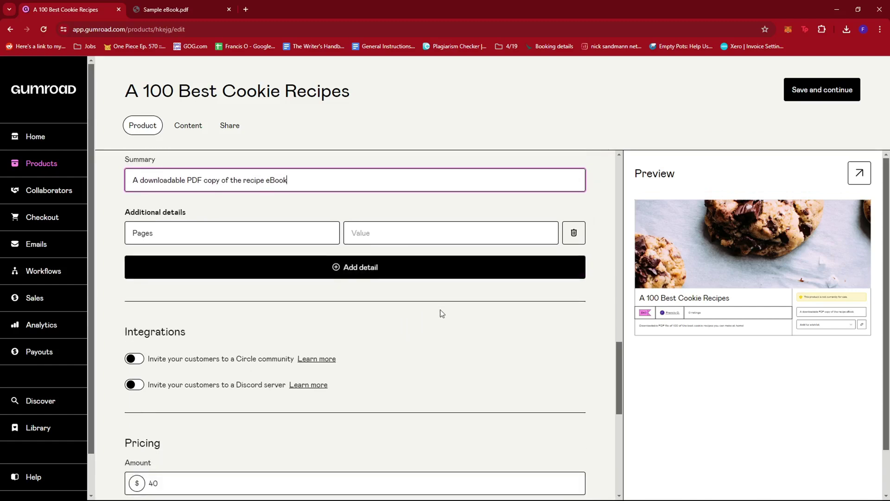
{"action": "scroll", "coordinate": [442, 312], "scroll_direction": "down", "scroll_amount": 1}
{"action": "scroll", "coordinate": [130, 293], "scroll_direction": "down", "scroll_amount": 1}
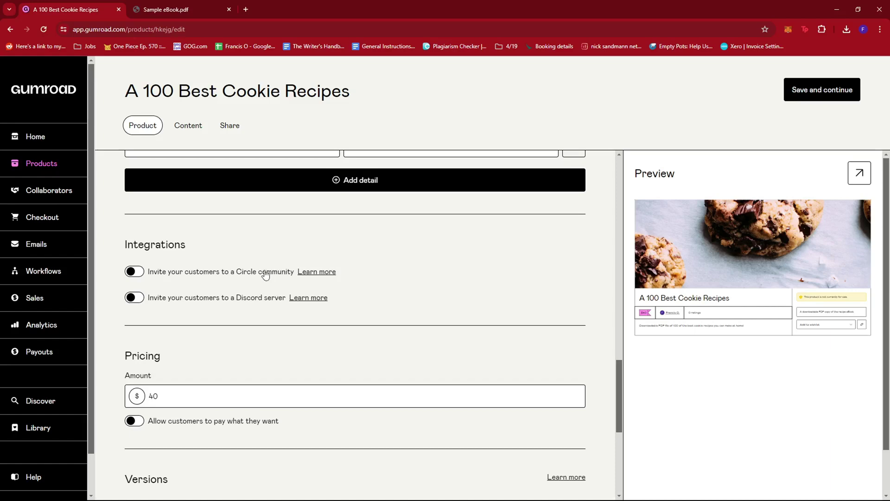
{"action": "left_click", "coordinate": [134, 272]}
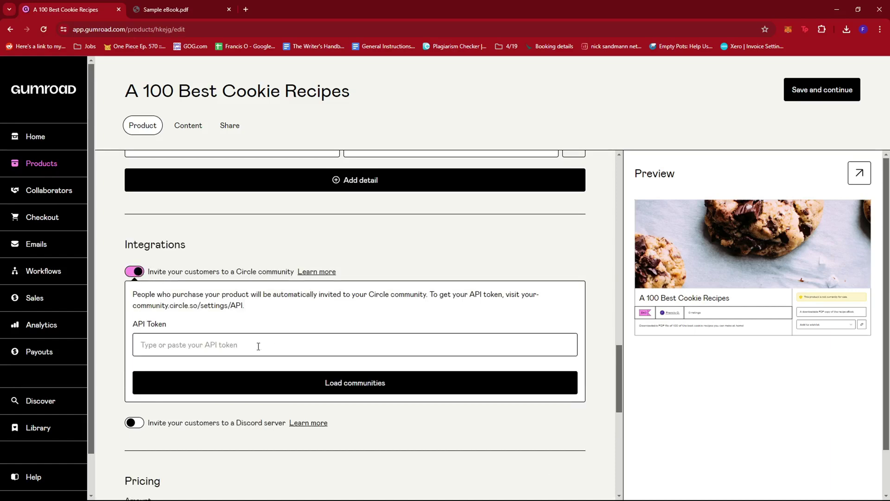
{"action": "scroll", "coordinate": [195, 343], "scroll_direction": "down", "scroll_amount": 1}
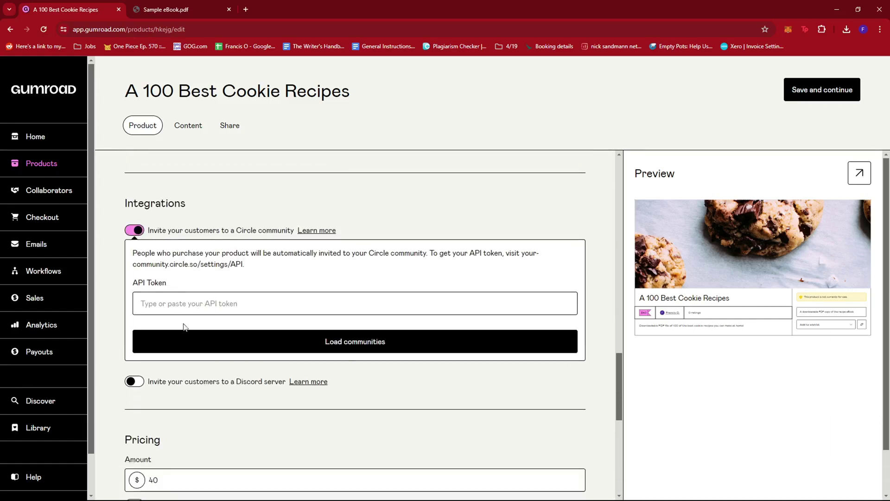
{"action": "left_click", "coordinate": [283, 298]}
{"action": "left_click", "coordinate": [136, 225]}
{"action": "scroll", "coordinate": [198, 244], "scroll_direction": "down", "scroll_amount": 1}
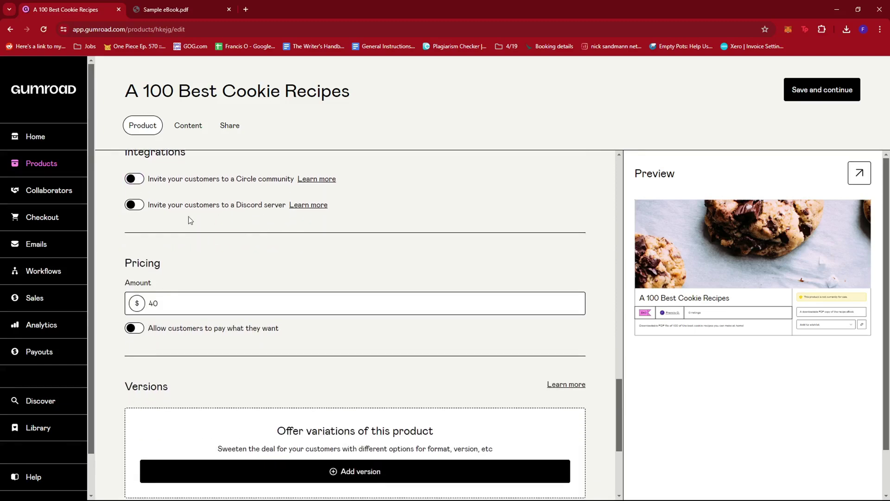
{"action": "left_click", "coordinate": [134, 206]}
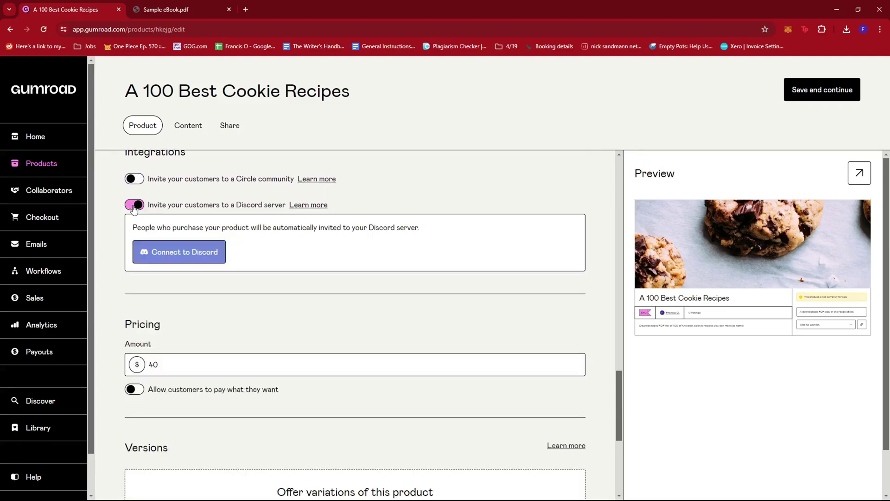
{"action": "scroll", "coordinate": [268, 236], "scroll_direction": "up", "scroll_amount": 1}
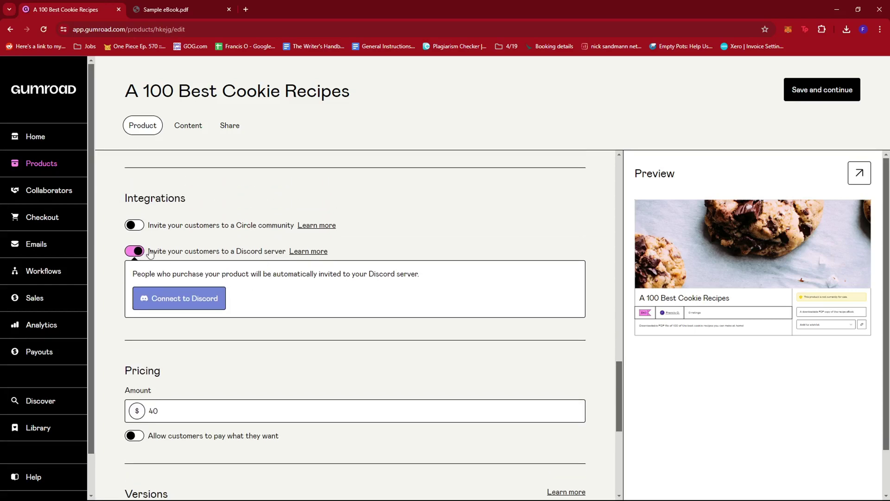
{"action": "left_click", "coordinate": [135, 251]}
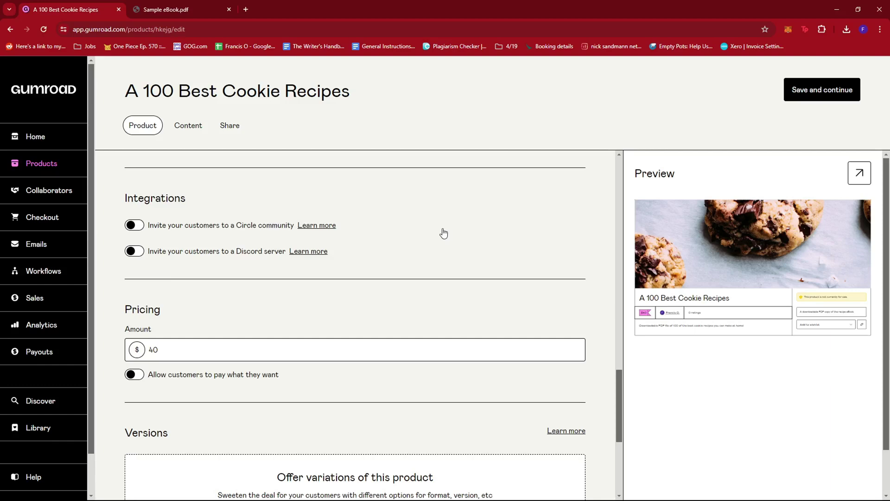
{"action": "scroll", "coordinate": [446, 235], "scroll_direction": "down", "scroll_amount": 1}
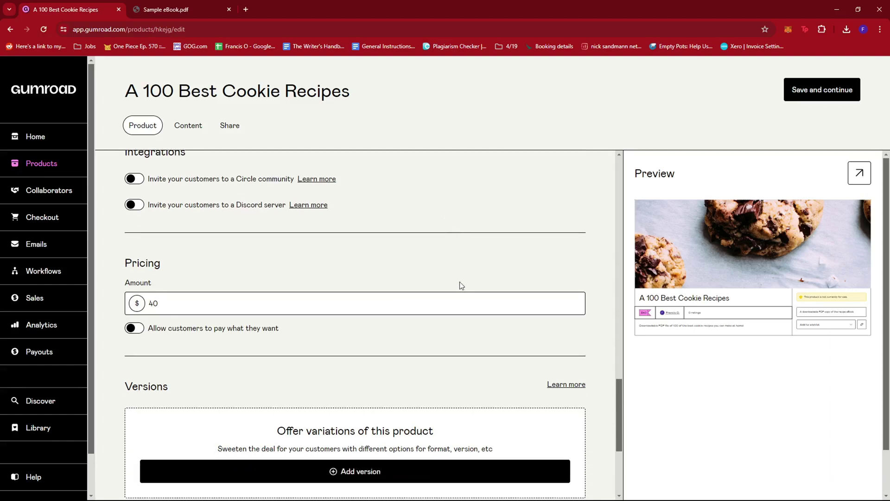
{"action": "scroll", "coordinate": [489, 295], "scroll_direction": "down", "scroll_amount": 1}
{"action": "scroll", "coordinate": [384, 261], "scroll_direction": "down", "scroll_amount": 1}
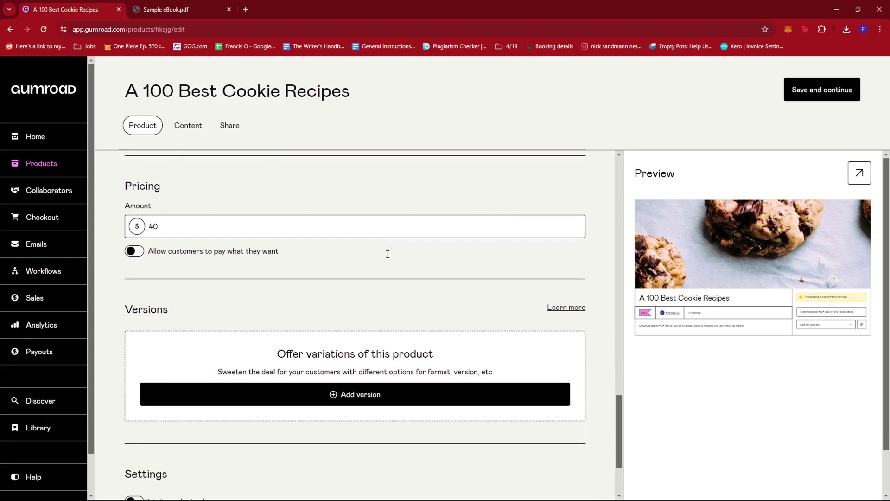
{"action": "left_click", "coordinate": [169, 209]}
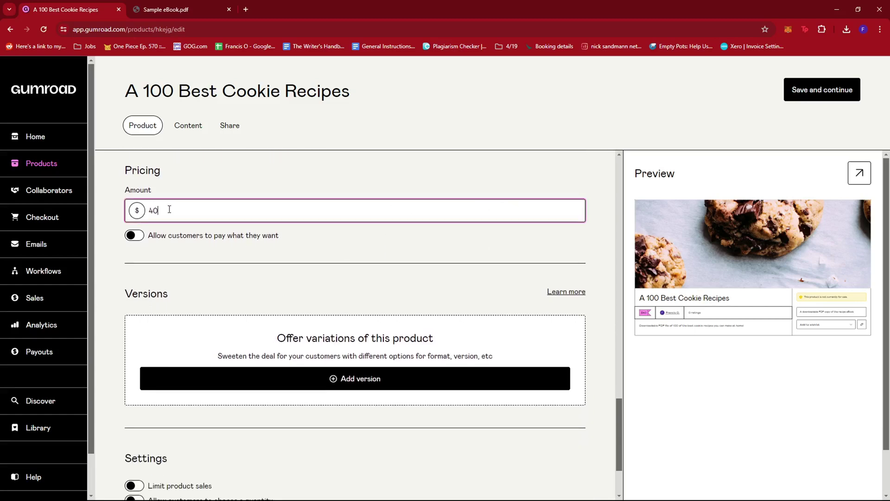
{"action": "left_click", "coordinate": [327, 244]}
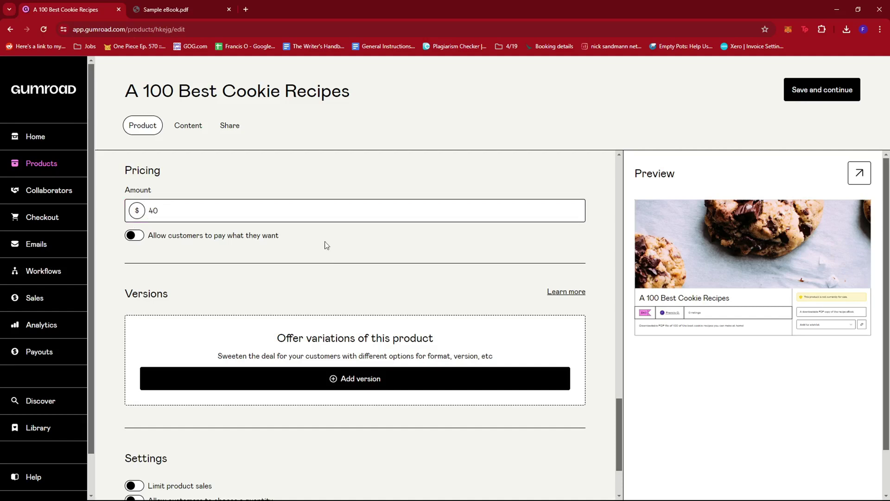
{"action": "left_click", "coordinate": [136, 238]}
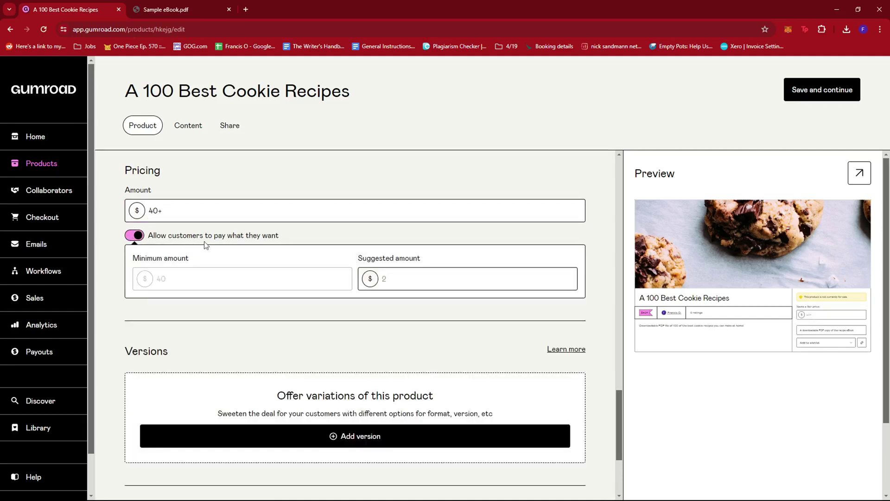
{"action": "scroll", "coordinate": [494, 238], "scroll_direction": "down", "scroll_amount": 1}
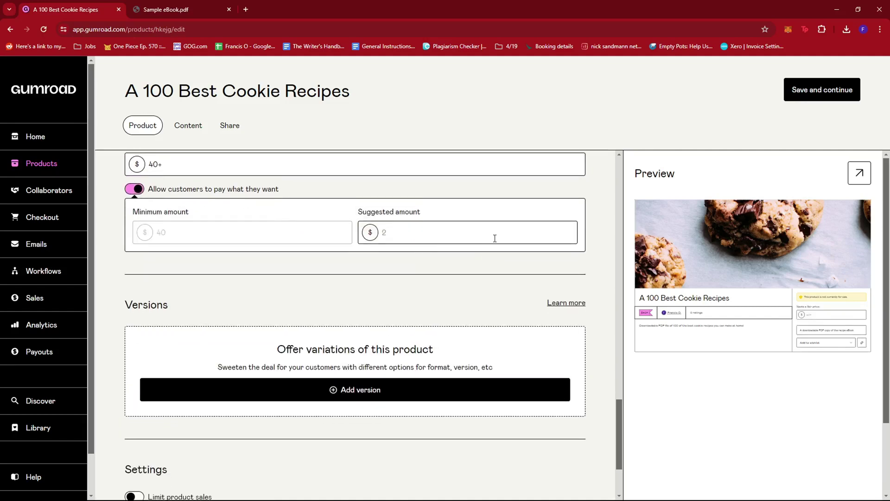
{"action": "left_click", "coordinate": [137, 191]}
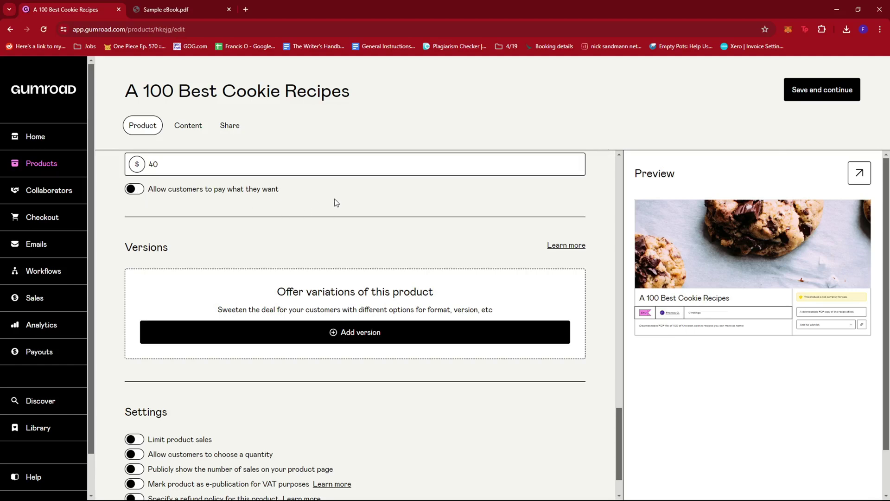
{"action": "scroll", "coordinate": [339, 199], "scroll_direction": "down", "scroll_amount": 1}
{"action": "scroll", "coordinate": [185, 210], "scroll_direction": "down", "scroll_amount": 1}
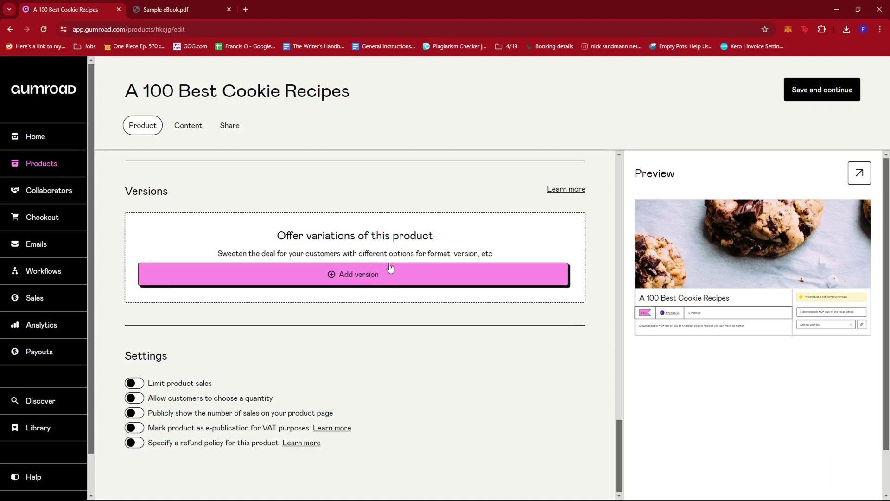
{"action": "left_click", "coordinate": [371, 275]}
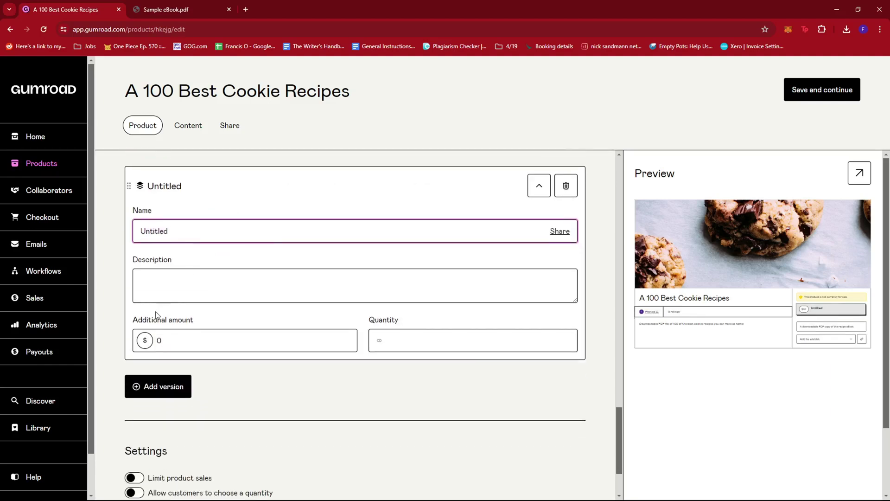
{"action": "scroll", "coordinate": [229, 328], "scroll_direction": "up", "scroll_amount": 2}
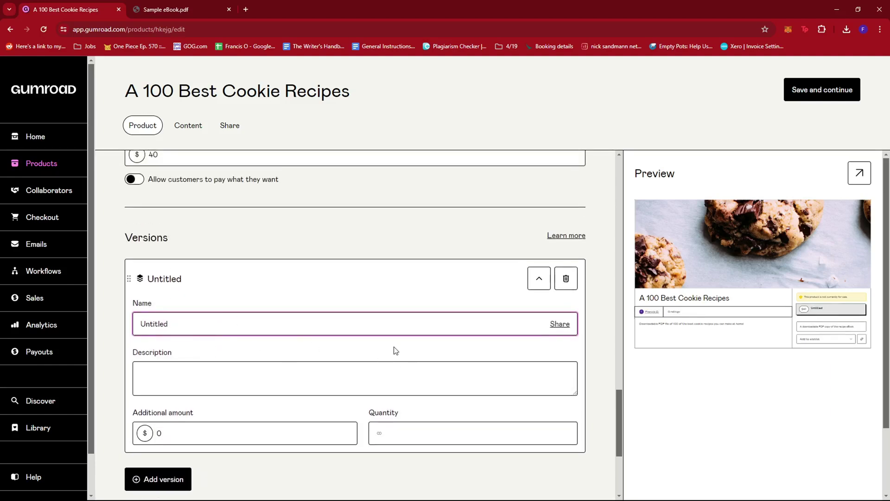
{"action": "scroll", "coordinate": [310, 362], "scroll_direction": "down", "scroll_amount": 1}
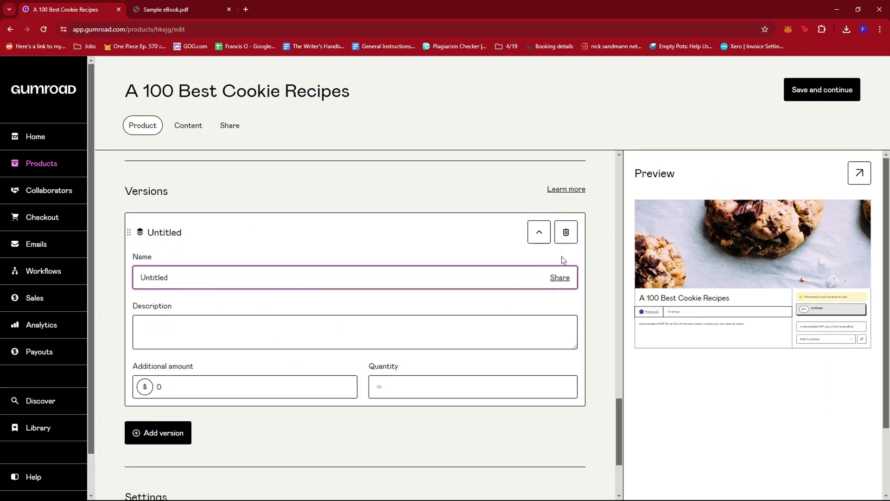
{"action": "left_click", "coordinate": [566, 232]}
{"action": "left_click", "coordinate": [558, 316]}
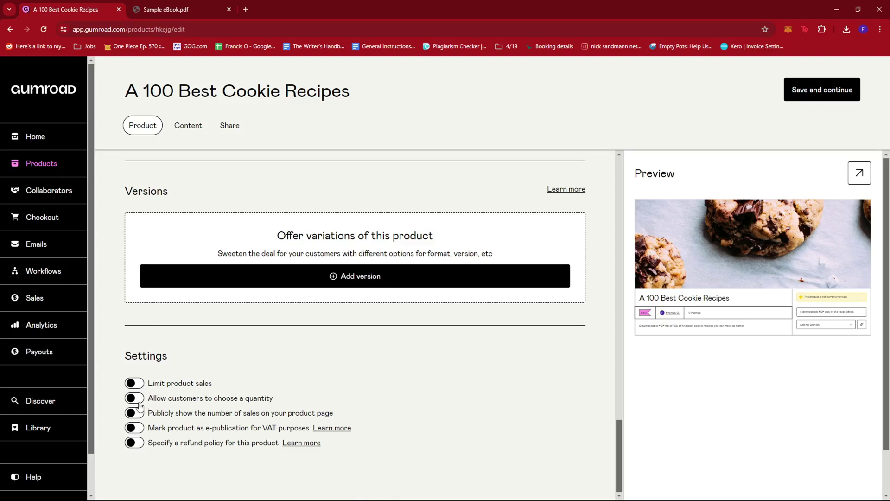
- Enable quantity choice and public sales count, and turn on a refund policy
{"action": "left_click", "coordinate": [136, 400]}
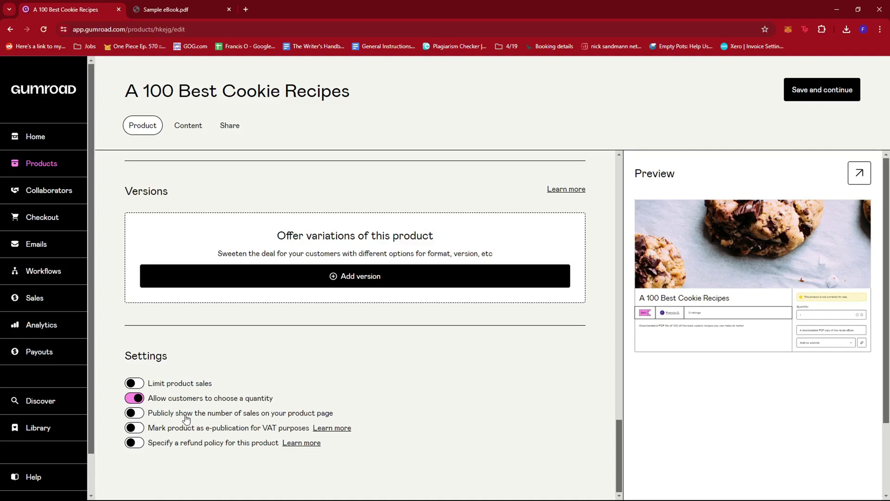
{"action": "left_click", "coordinate": [136, 414]}
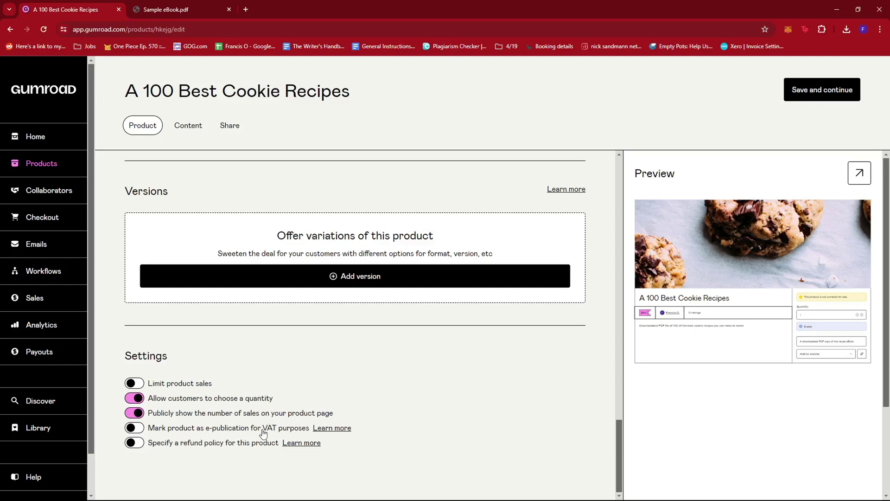
{"action": "left_click", "coordinate": [133, 443]}
{"action": "scroll", "coordinate": [213, 436], "scroll_direction": "down", "scroll_amount": 2}
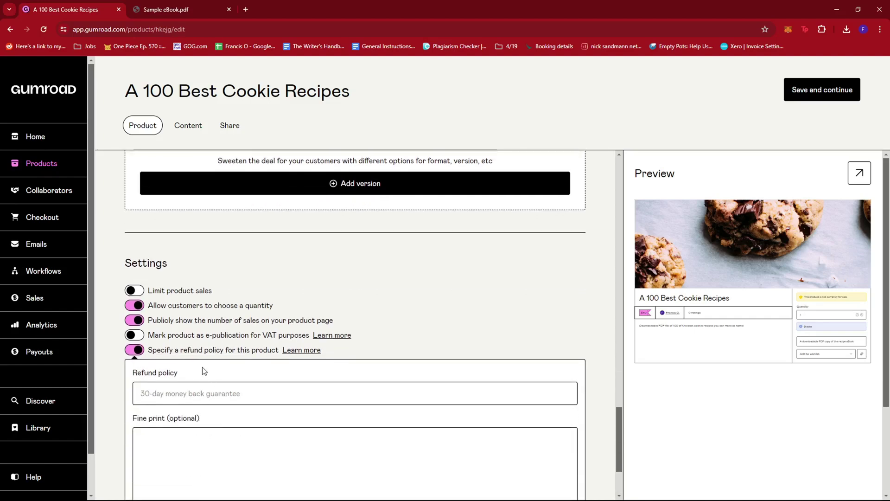
{"action": "scroll", "coordinate": [246, 376], "scroll_direction": "down", "scroll_amount": 2}
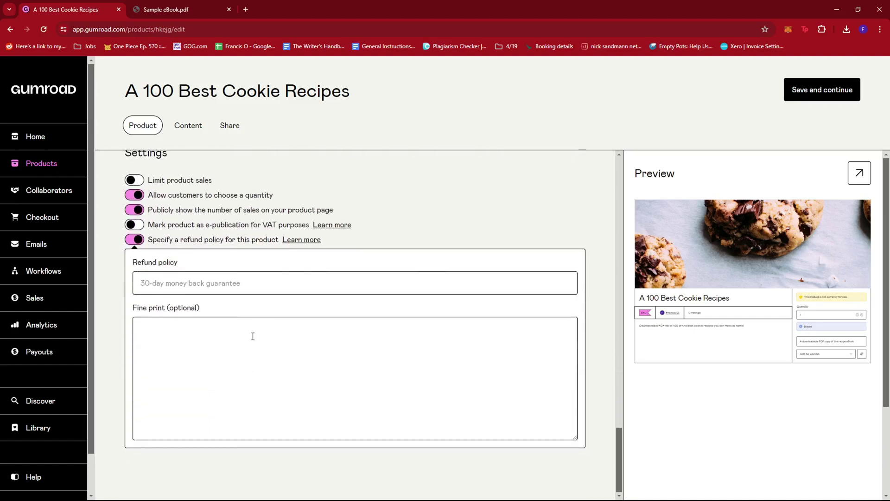
- Look over the fine print and refund policy fields, then switch the refund policy off
{"action": "left_click", "coordinate": [200, 279]}
{"action": "left_click", "coordinate": [203, 373]}
{"action": "left_click", "coordinate": [218, 285]}
{"action": "left_click", "coordinate": [219, 361]}
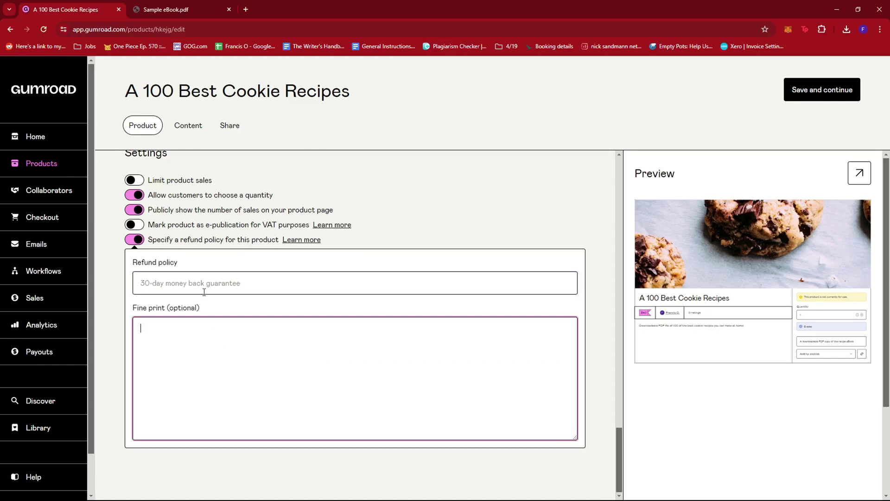
{"action": "left_click", "coordinate": [204, 290]}
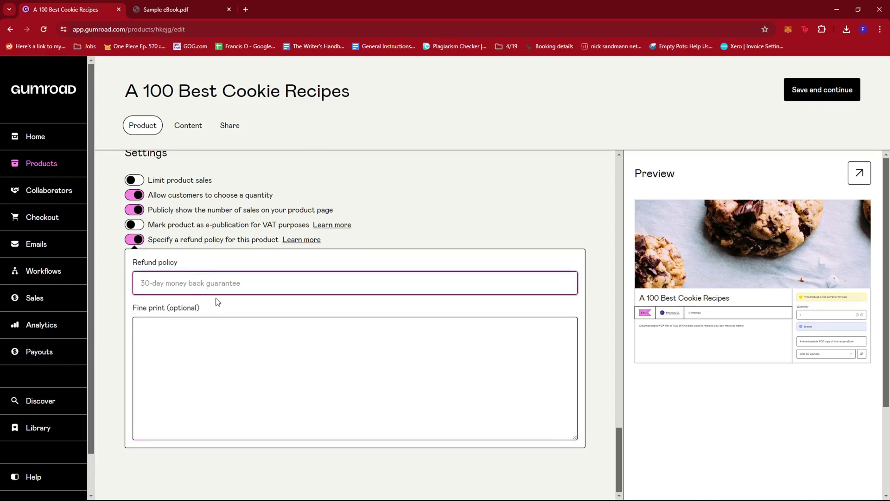
{"action": "left_click", "coordinate": [136, 241]}
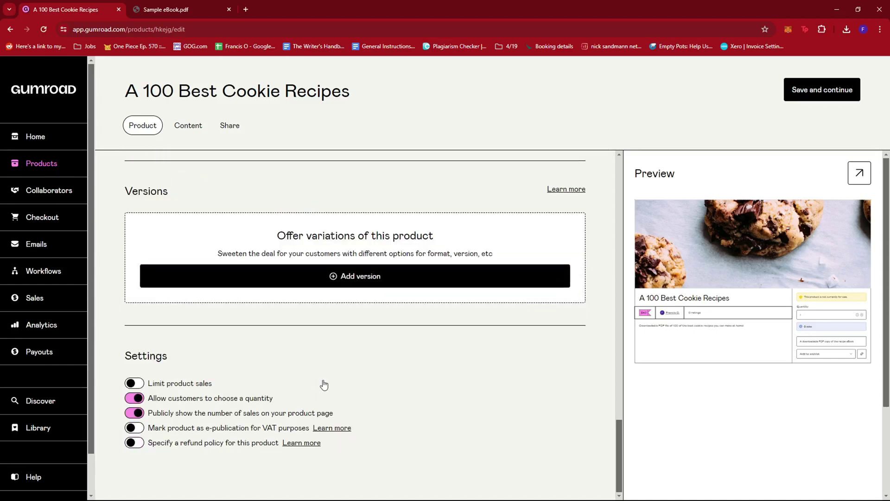
{"action": "scroll", "coordinate": [322, 383], "scroll_direction": "up", "scroll_amount": 5}
{"action": "scroll", "coordinate": [322, 384], "scroll_direction": "up", "scroll_amount": 8}
{"action": "scroll", "coordinate": [322, 383], "scroll_direction": "up", "scroll_amount": 8}
{"action": "scroll", "coordinate": [322, 383], "scroll_direction": "up", "scroll_amount": 2}
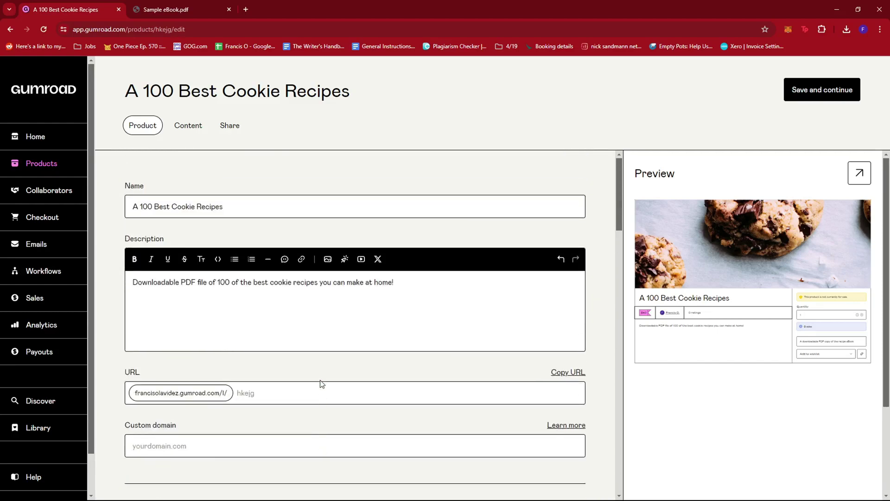
- Save the product details, glancing at the sample eBook PDF
{"action": "left_click", "coordinate": [825, 89]}
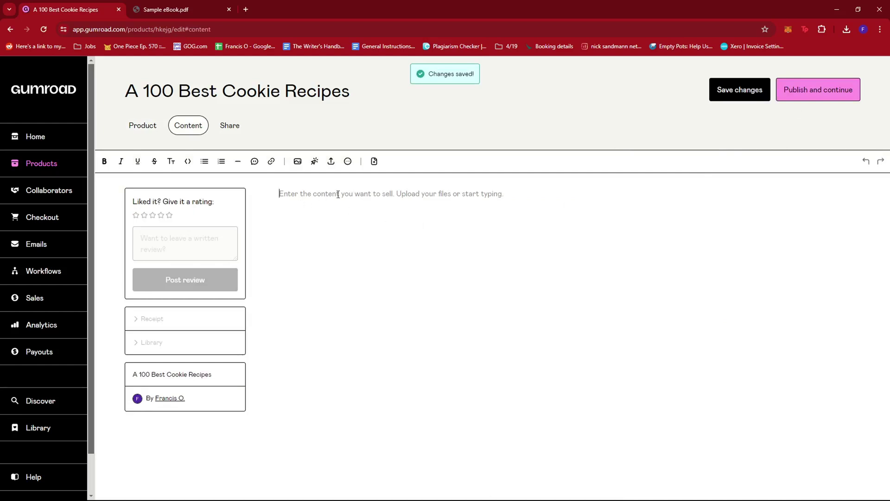
{"action": "left_click", "coordinate": [193, 10]}
{"action": "left_click", "coordinate": [51, 5]}
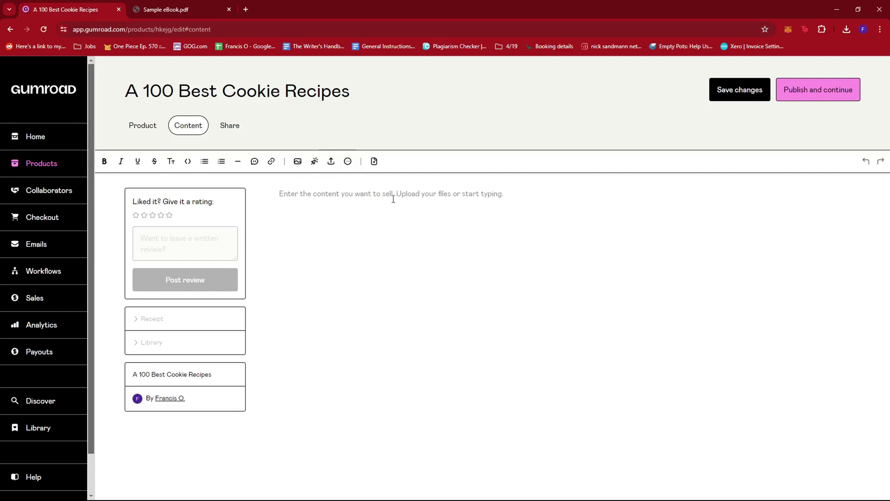
- Upload the 100 Best Cookie Recipes PDF from the computer as the content
{"action": "left_click", "coordinate": [331, 161]}
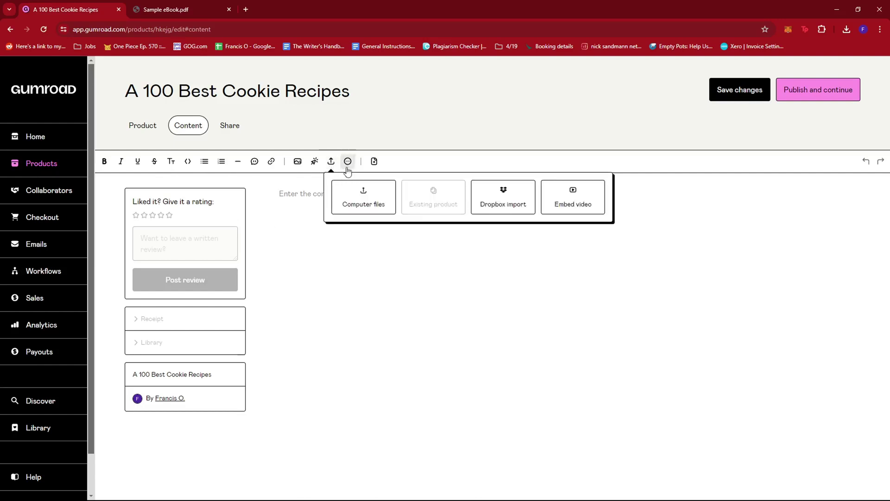
{"action": "left_click", "coordinate": [367, 200]}
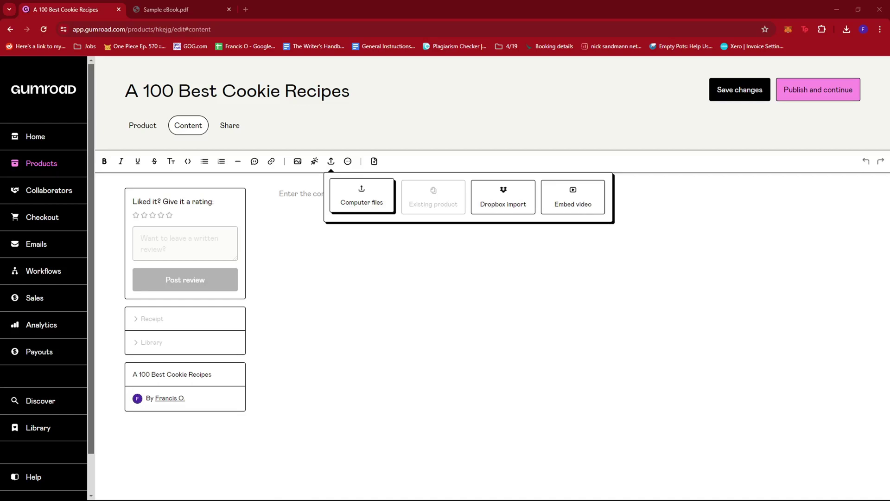
{"action": "left_click", "coordinate": [443, 284]}
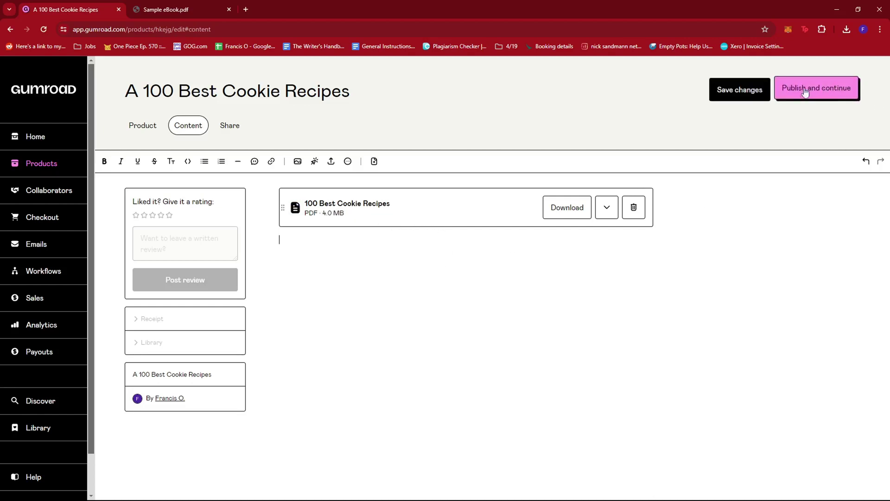
- Publish the product and open its live page showing the $40 price
{"action": "left_click", "coordinate": [805, 93]}
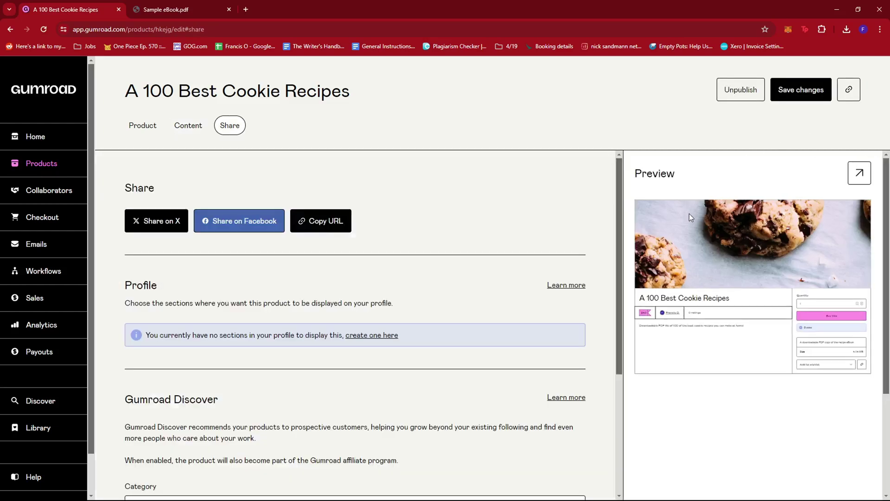
{"action": "scroll", "coordinate": [553, 227], "scroll_direction": "down", "scroll_amount": 1}
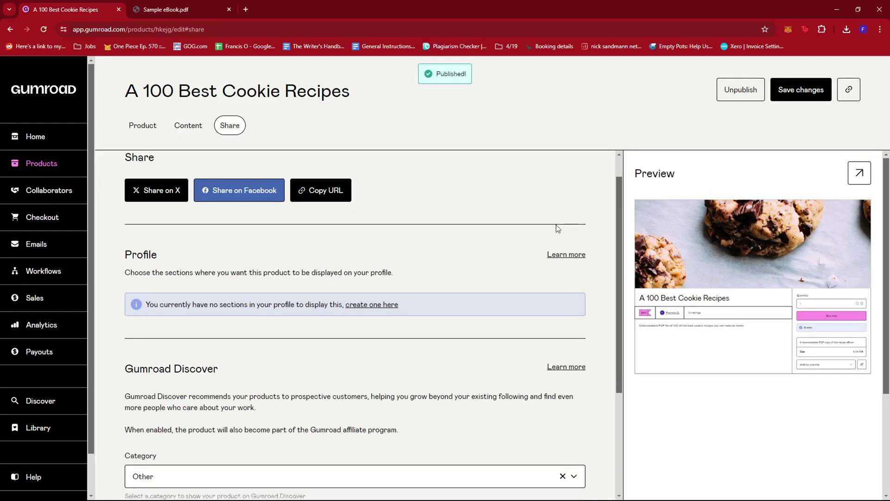
{"action": "left_click", "coordinate": [856, 173]}
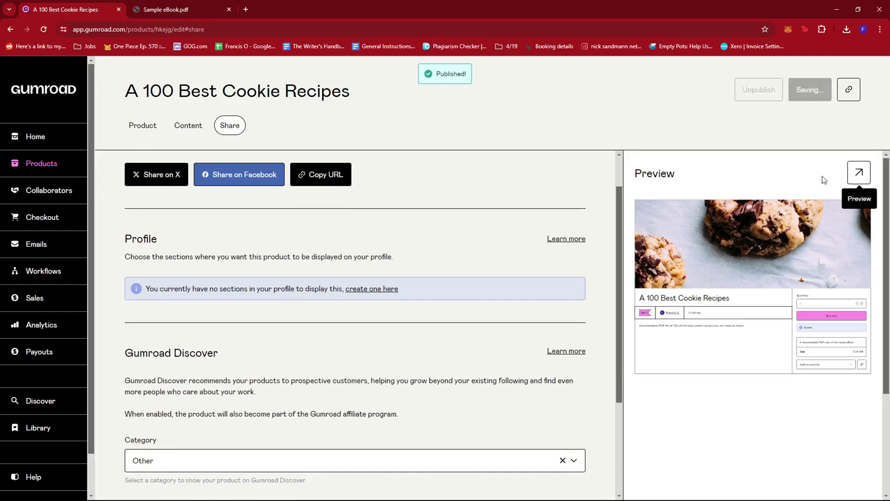
{"action": "scroll", "coordinate": [416, 196], "scroll_direction": "down", "scroll_amount": 2}
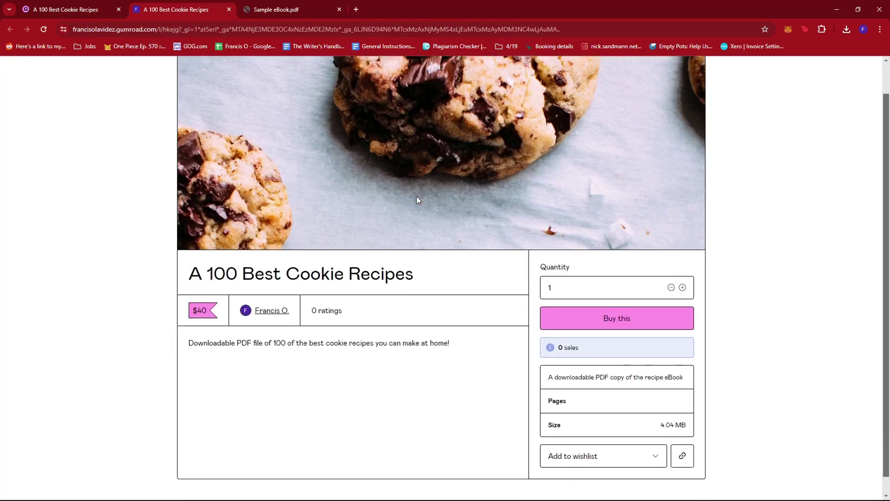
{"action": "scroll", "coordinate": [414, 203], "scroll_direction": "up", "scroll_amount": 1}
{"action": "scroll", "coordinate": [427, 215], "scroll_direction": "down", "scroll_amount": 2}
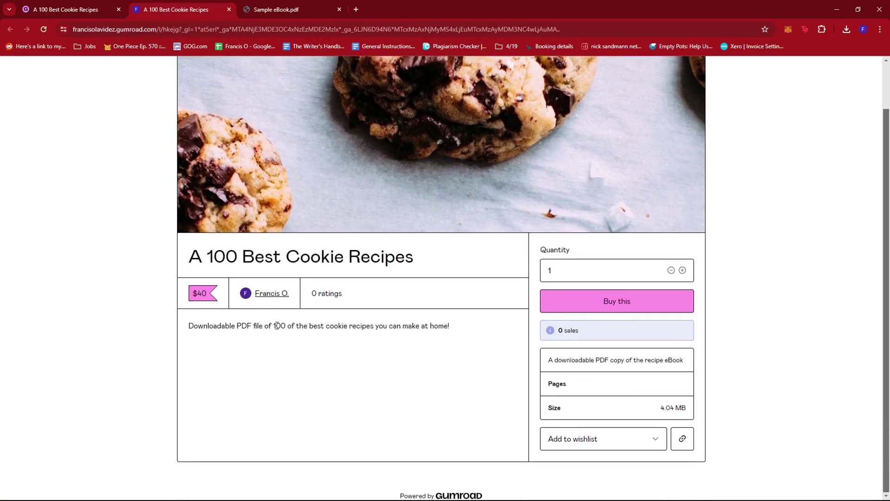
{"action": "scroll", "coordinate": [485, 204], "scroll_direction": "up", "scroll_amount": 1}
{"action": "scroll", "coordinate": [683, 230], "scroll_direction": "down", "scroll_amount": 1}
{"action": "scroll", "coordinate": [636, 290], "scroll_direction": "up", "scroll_amount": 1}
{"action": "scroll", "coordinate": [636, 290], "scroll_direction": "down", "scroll_amount": 1}
- Try the purchase option on the live product page
{"action": "left_click", "coordinate": [621, 299]}
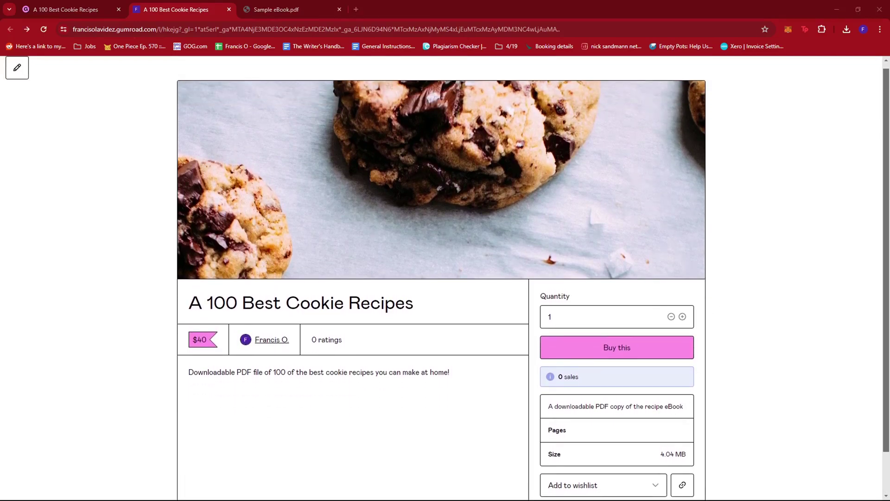
{"action": "scroll", "coordinate": [742, 325], "scroll_direction": "down", "scroll_amount": 1}
{"action": "scroll", "coordinate": [742, 324], "scroll_direction": "up", "scroll_amount": 1}
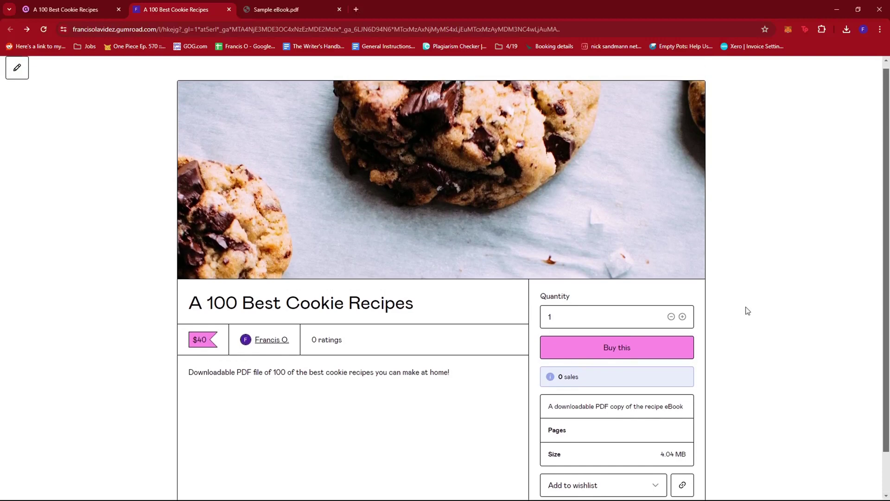